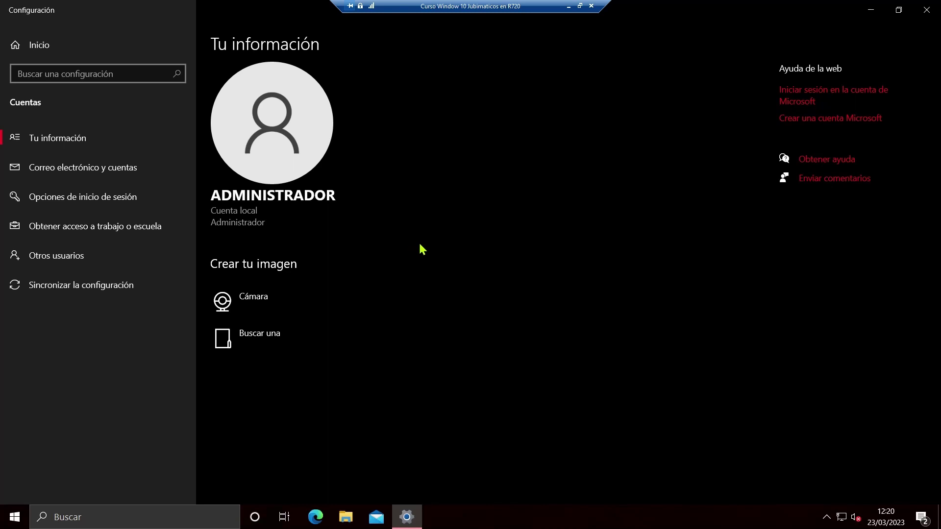
Step: Close the account settings and launch endless-installer.exe, allowing Endless Installer to make changes to the device
{"action": "left_click", "coordinate": [926, 10]}
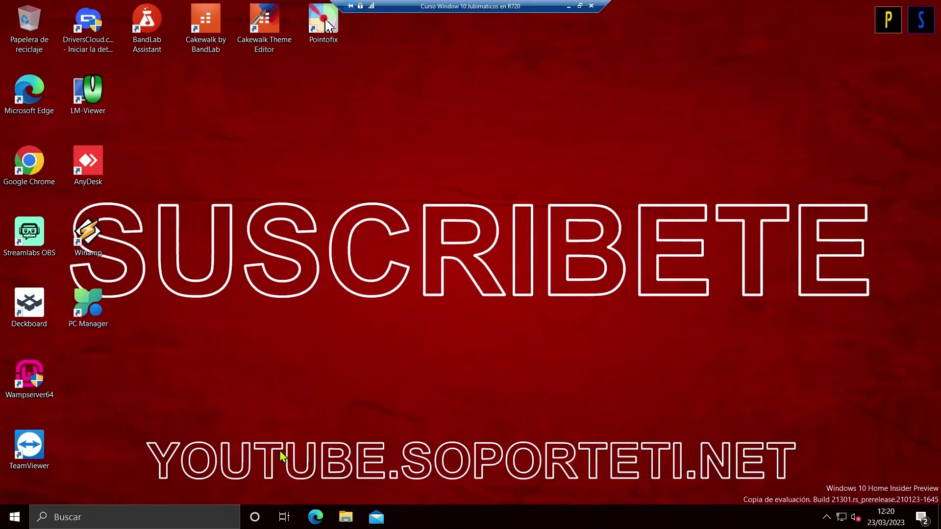
{"action": "key", "text": "super+s"}
{"action": "type", "text": "endle"}
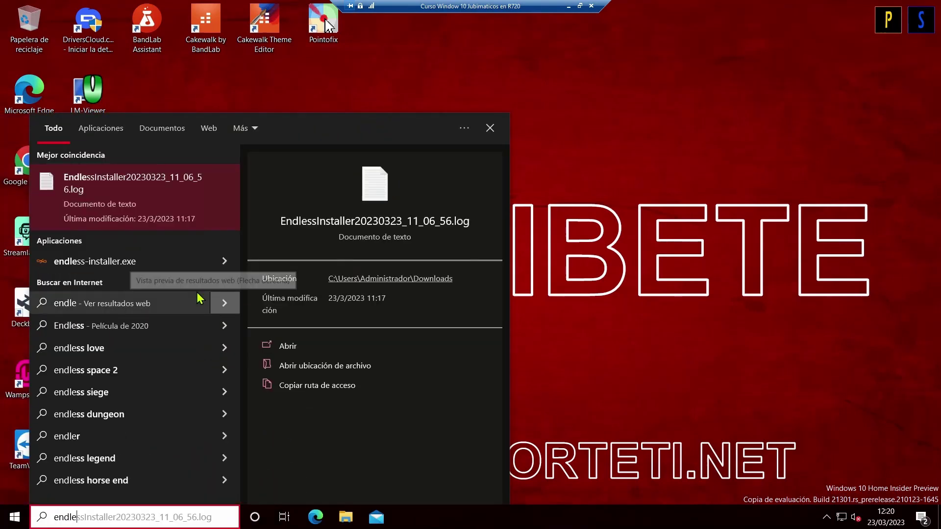
{"action": "left_click", "coordinate": [117, 264]}
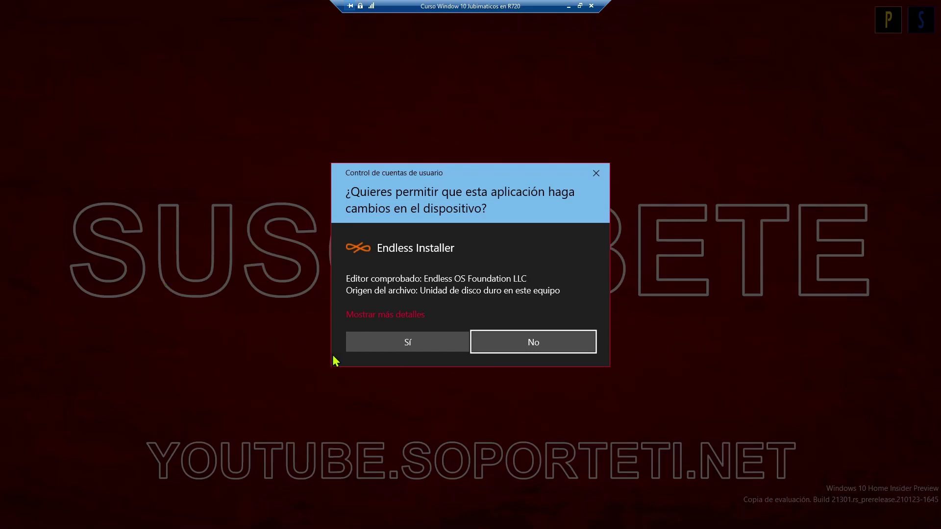
{"action": "left_click", "coordinate": [400, 343]}
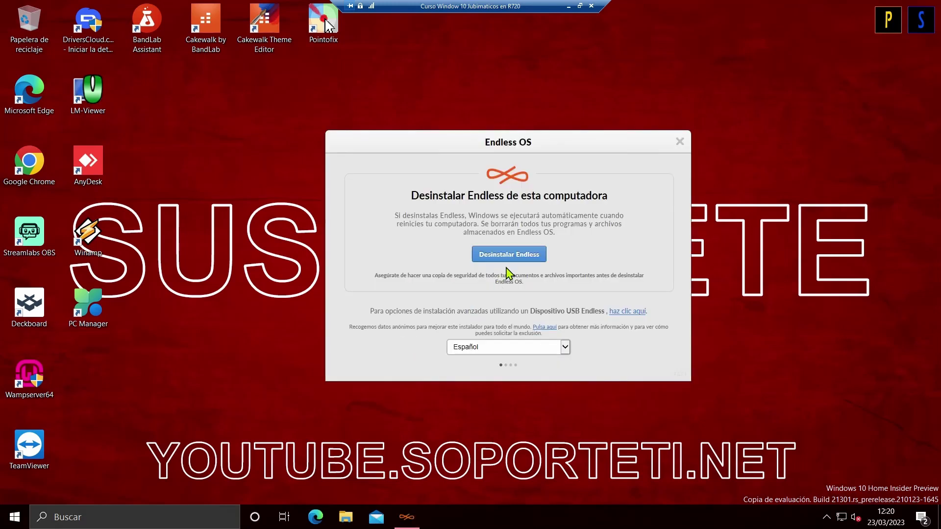
{"action": "left_click_drag", "start_coordinate": [523, 152], "coordinate": [385, 159]}
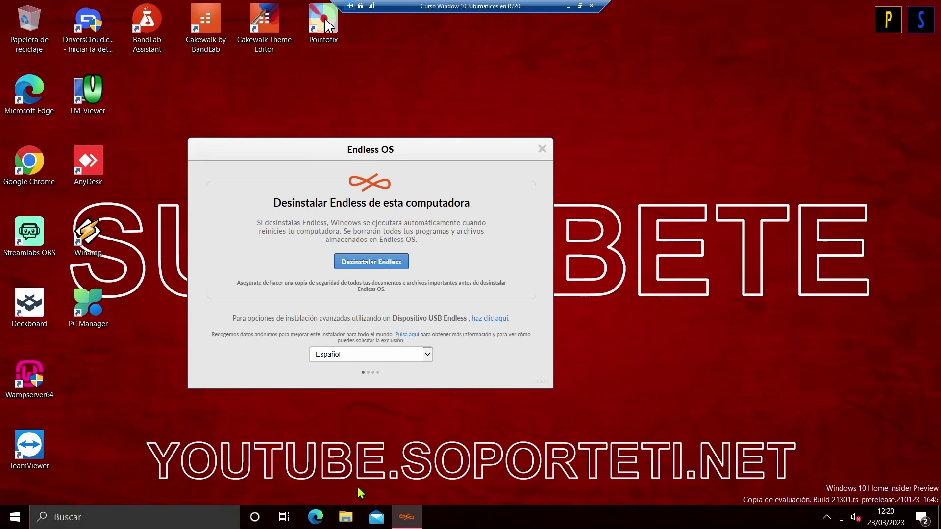
Step: Switch to File Explorer and check the used and free space in the properties of Disco local (C:)
{"action": "left_click", "coordinate": [347, 519]}
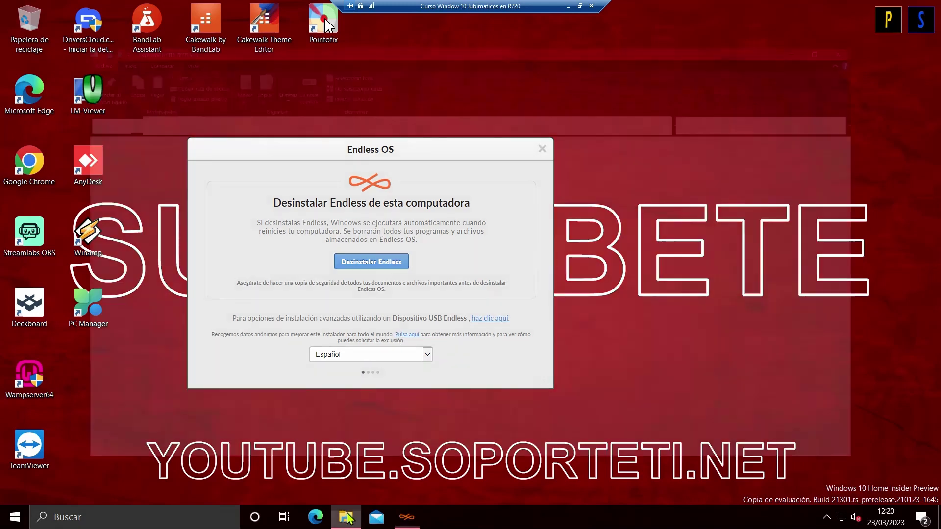
{"action": "left_click", "coordinate": [35, 282]}
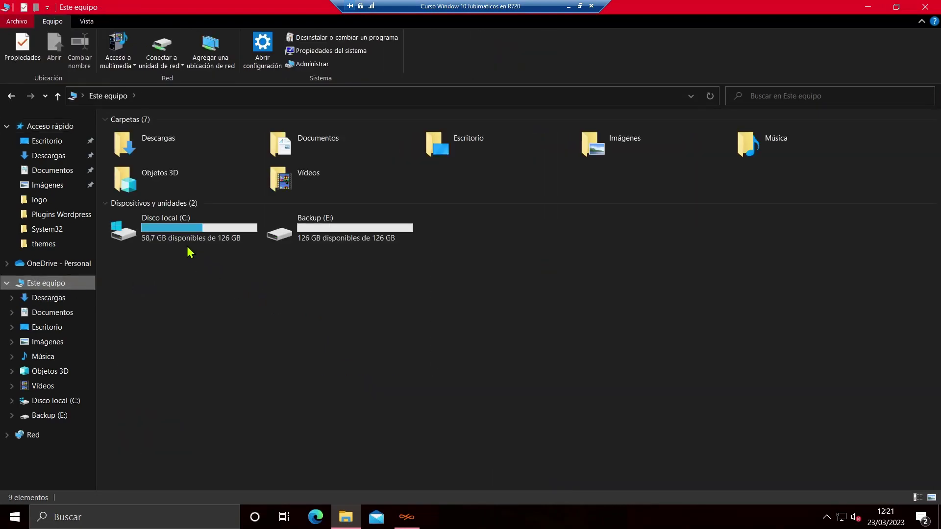
{"action": "right_click", "coordinate": [175, 239]}
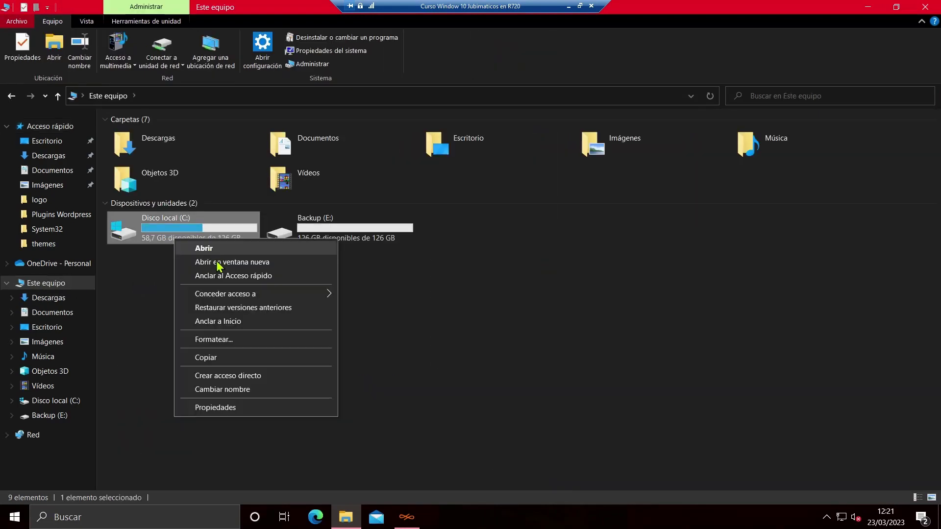
{"action": "left_click", "coordinate": [230, 408]}
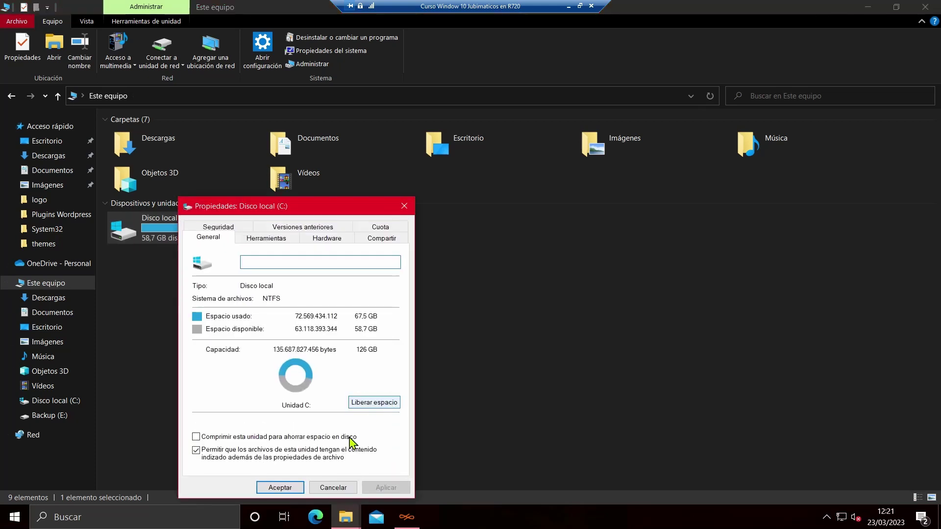
{"action": "left_click", "coordinate": [340, 488]}
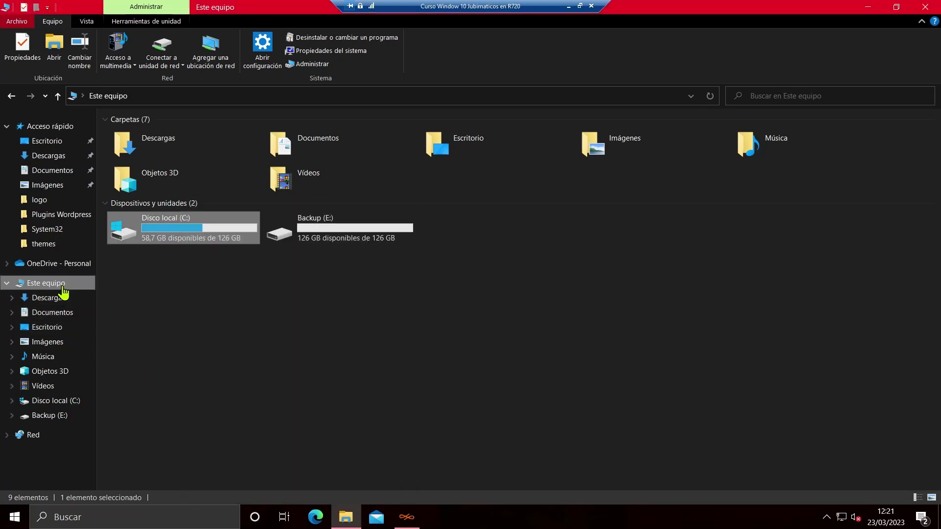
Step: Open the endless folder on Disco local (C:) and select endless-uninstaller.exe
{"action": "key", "text": "Return"}
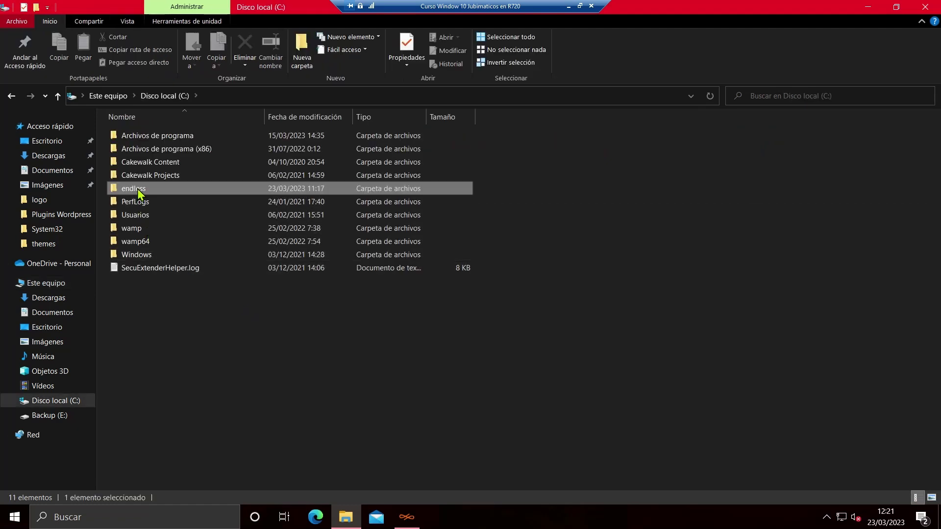
{"action": "double_click", "coordinate": [137, 189]}
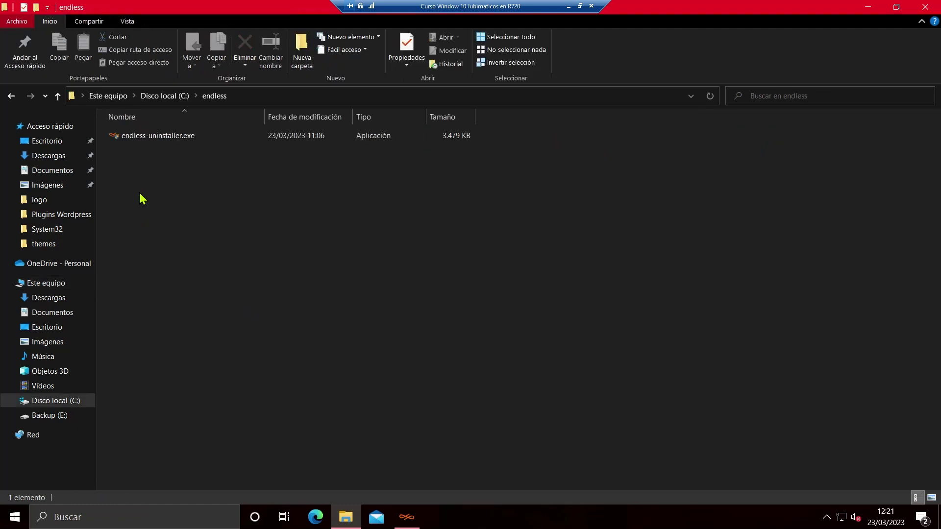
{"action": "left_click", "coordinate": [145, 137]}
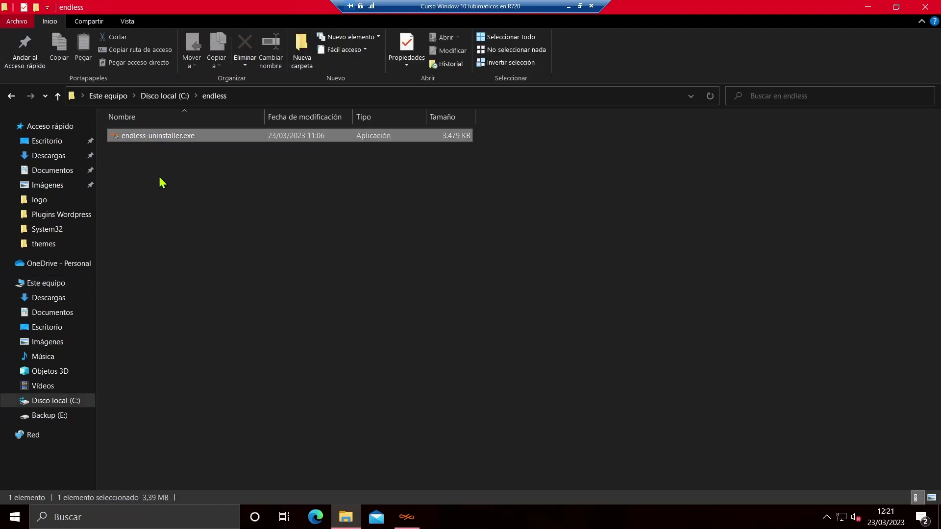
Step: Inspect Archivos de programa (x86), Archivos de programa, Backup (E:) and the root of C:, and close File Explorer
{"action": "left_click", "coordinate": [12, 400]}
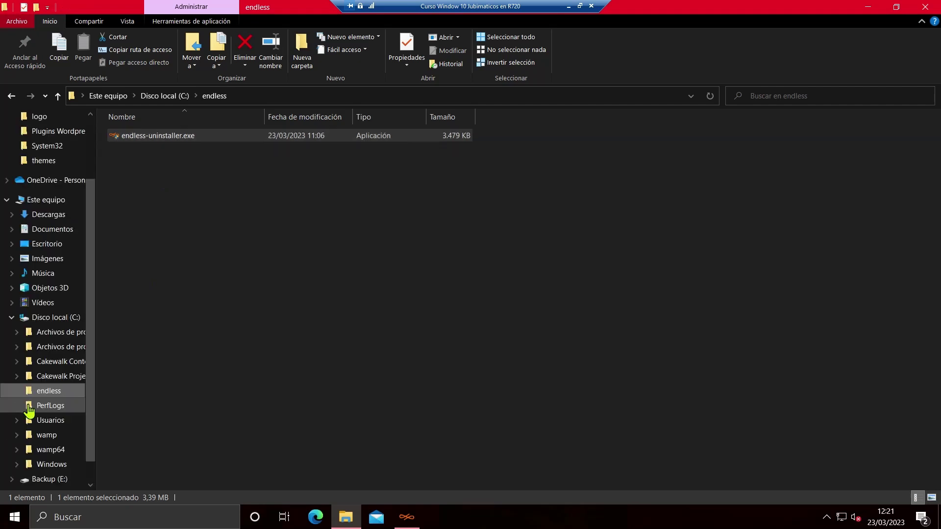
{"action": "left_click", "coordinate": [61, 347]}
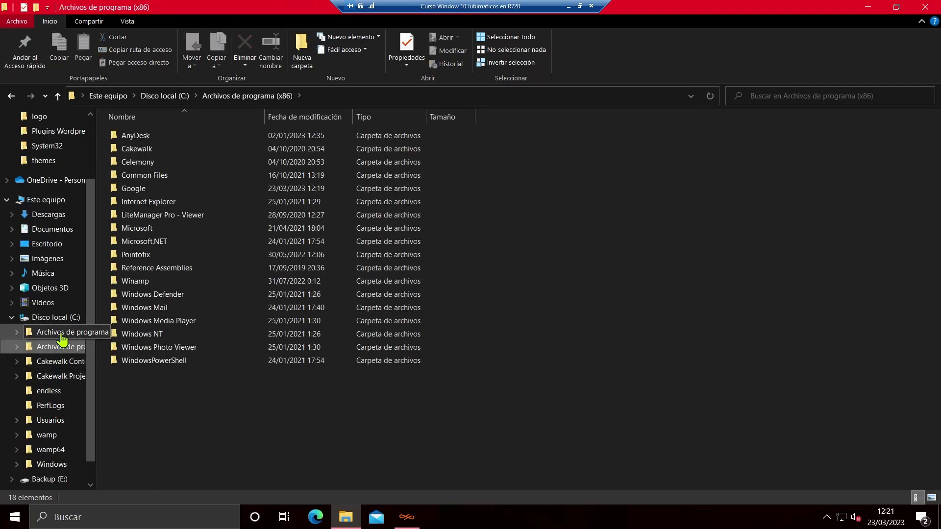
{"action": "left_click", "coordinate": [61, 333]}
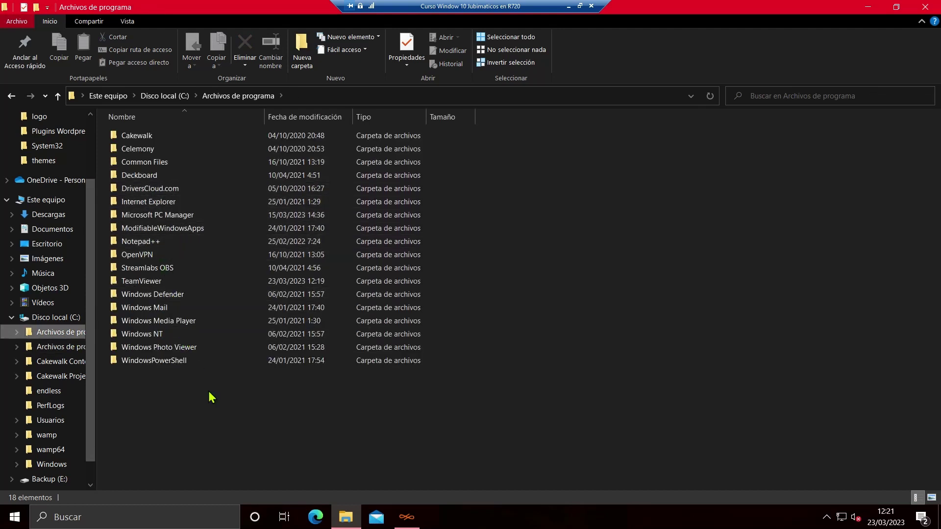
{"action": "scroll", "coordinate": [49, 414], "scroll_direction": "down", "scroll_amount": 1}
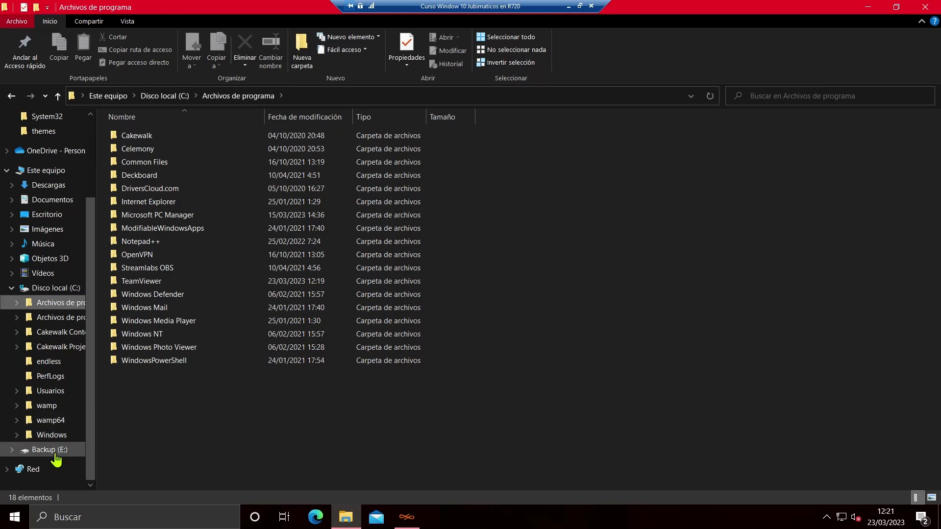
{"action": "left_click", "coordinate": [57, 451]}
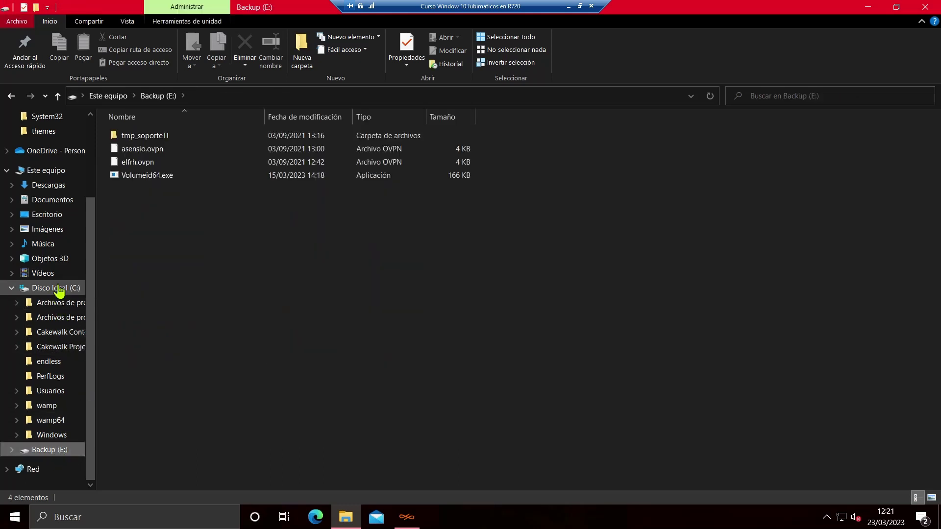
{"action": "left_click", "coordinate": [59, 289]}
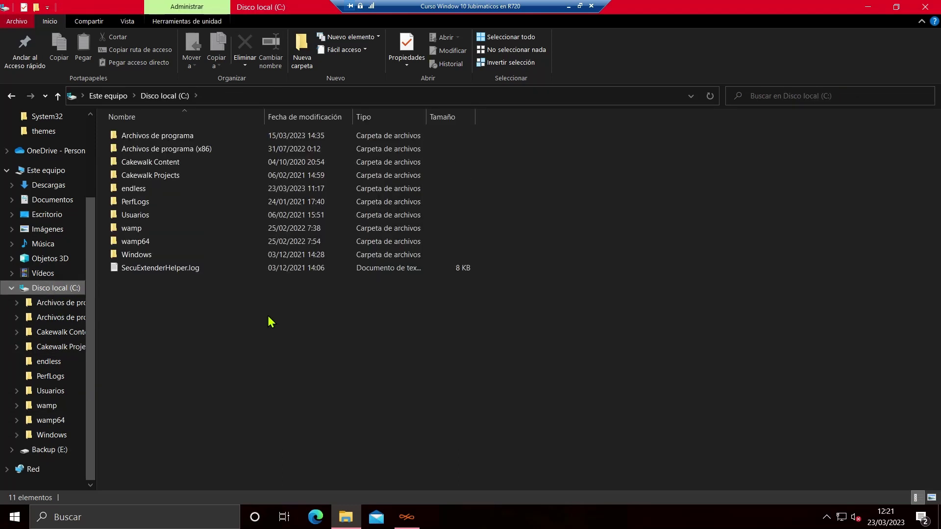
{"action": "left_click", "coordinate": [922, 9]}
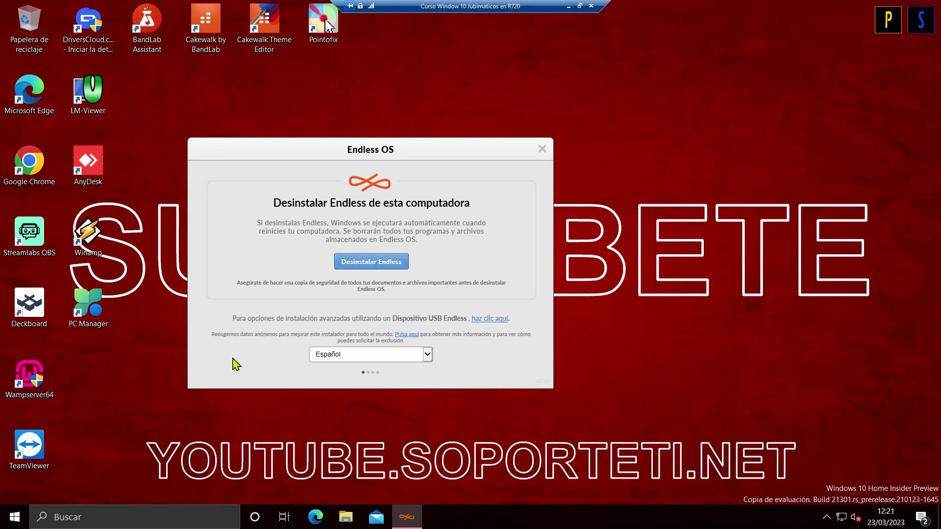
Step: Try to open Disk Management
{"action": "key", "text": "super+x"}
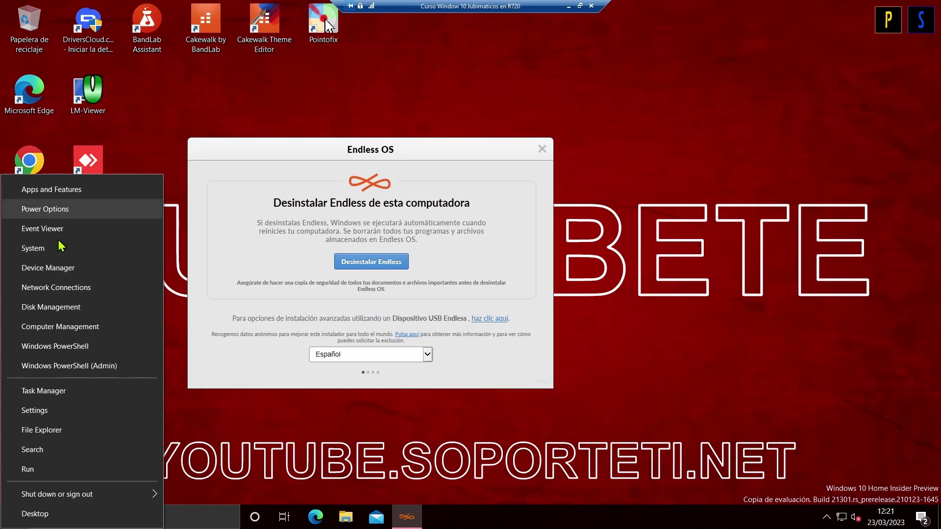
{"action": "left_click", "coordinate": [73, 307]}
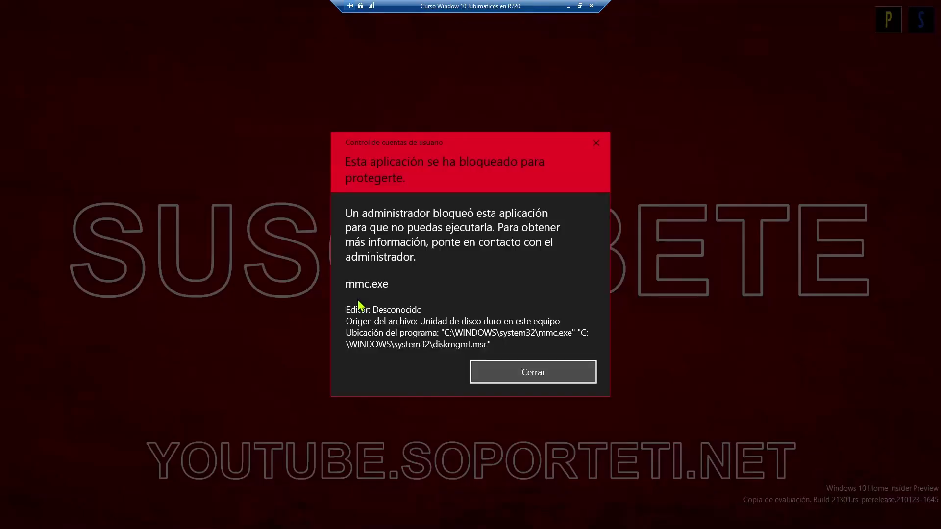
{"action": "left_click", "coordinate": [499, 369]}
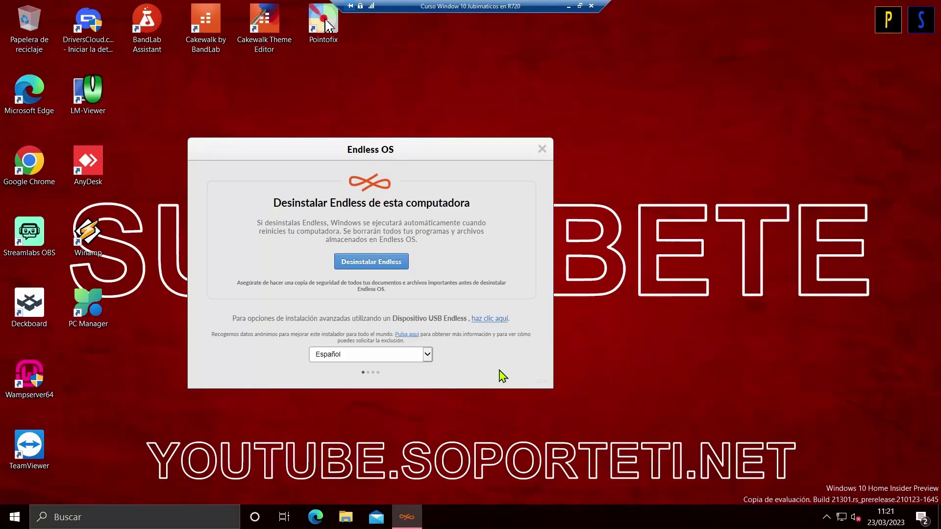
Step: Switch to Windows Security and activate potentially unwanted app blocking under Control de aplicaciones y navegador, authorizing the change
{"action": "left_click", "coordinate": [827, 517]}
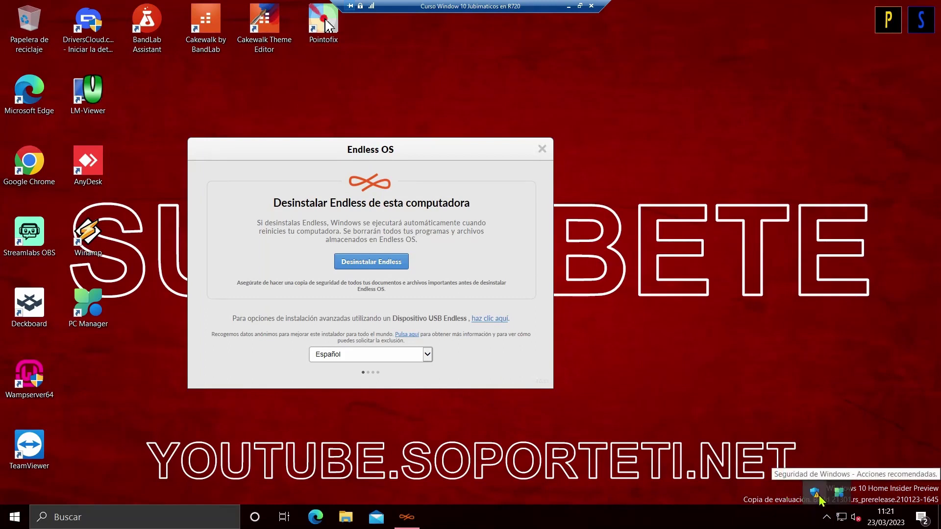
{"action": "left_click", "coordinate": [818, 494]}
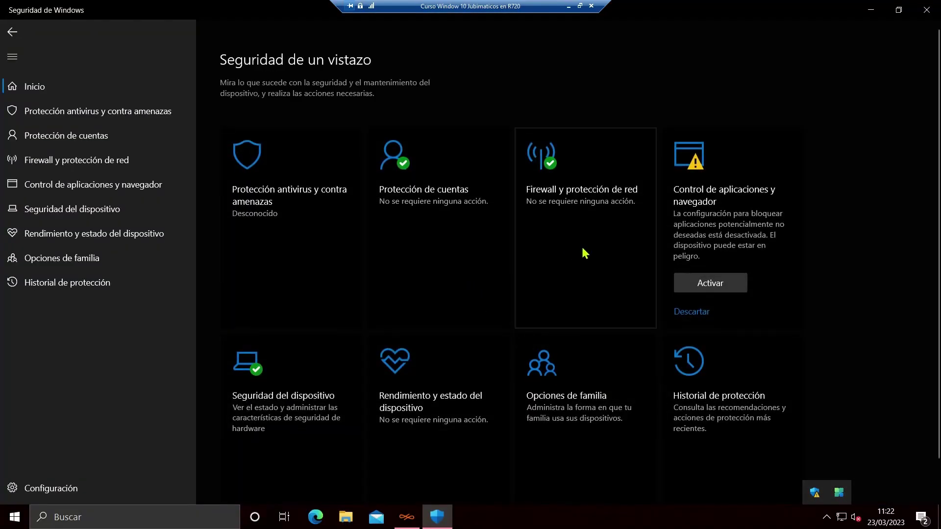
{"action": "left_click", "coordinate": [722, 278]}
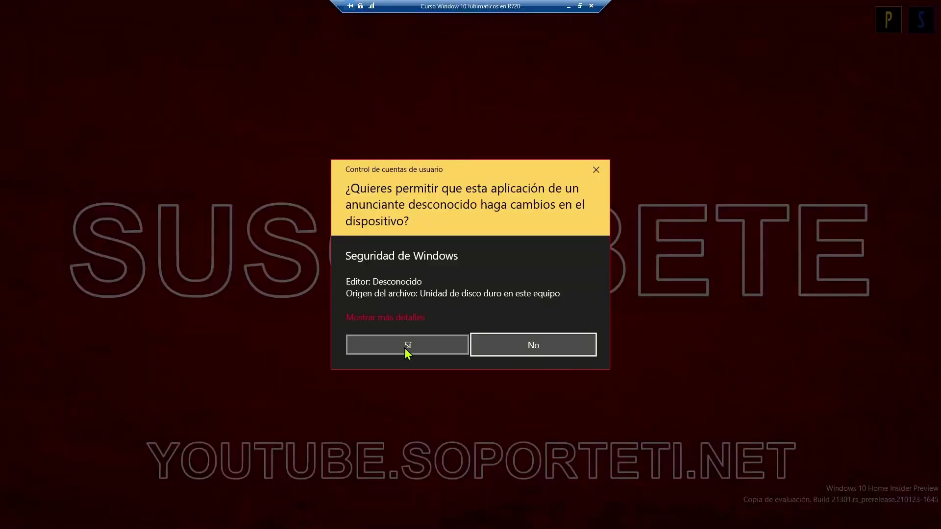
{"action": "left_click", "coordinate": [406, 346]}
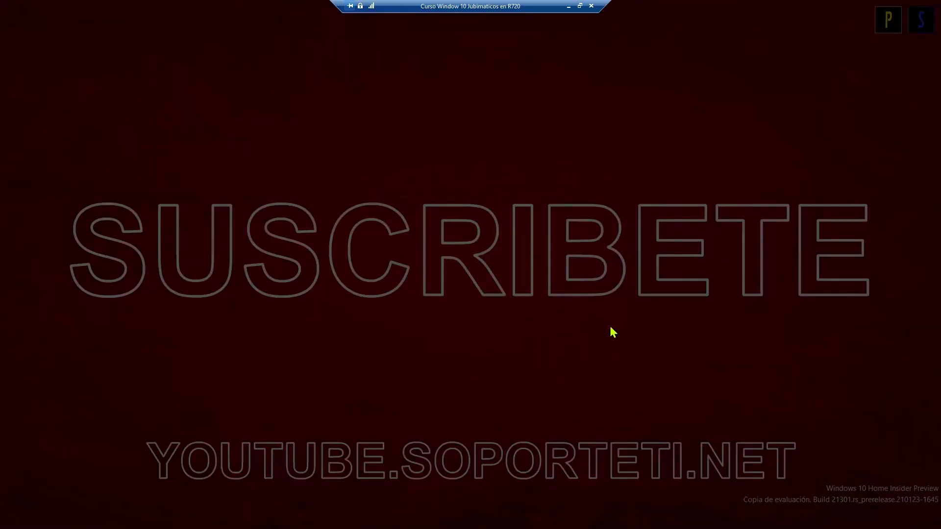
{"action": "left_click", "coordinate": [613, 332]}
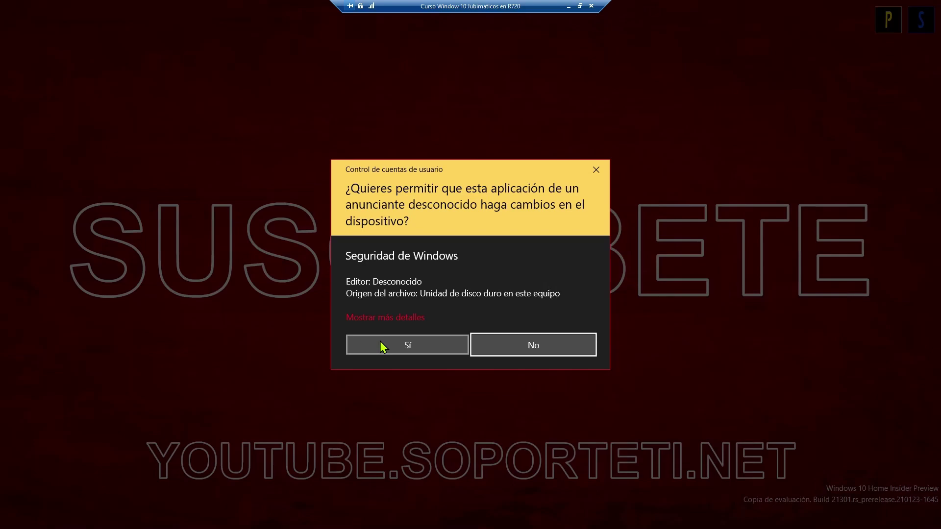
{"action": "left_click", "coordinate": [539, 344]}
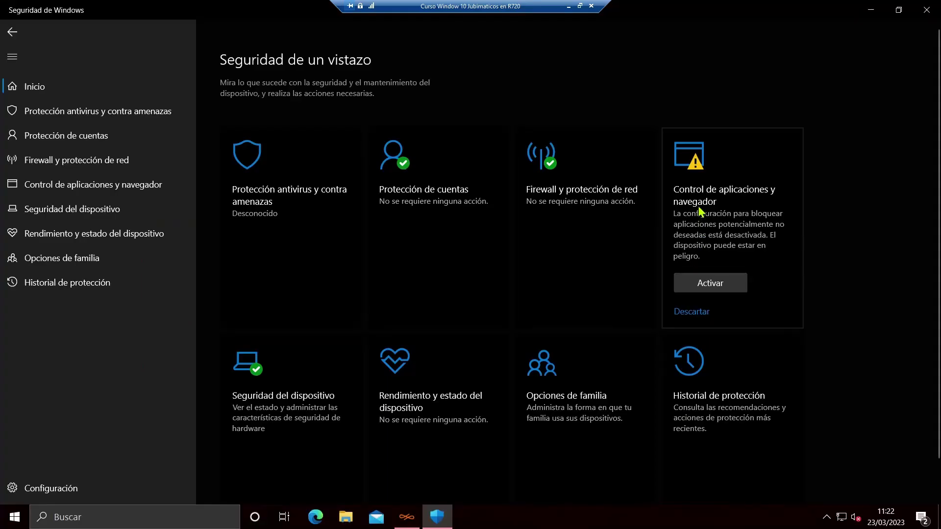
{"action": "left_click", "coordinate": [706, 286]}
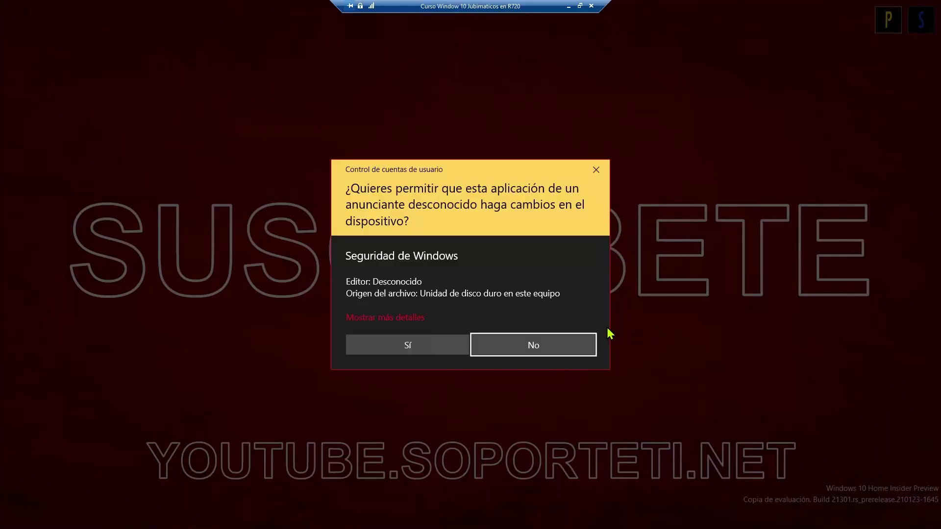
{"action": "left_click", "coordinate": [393, 344]}
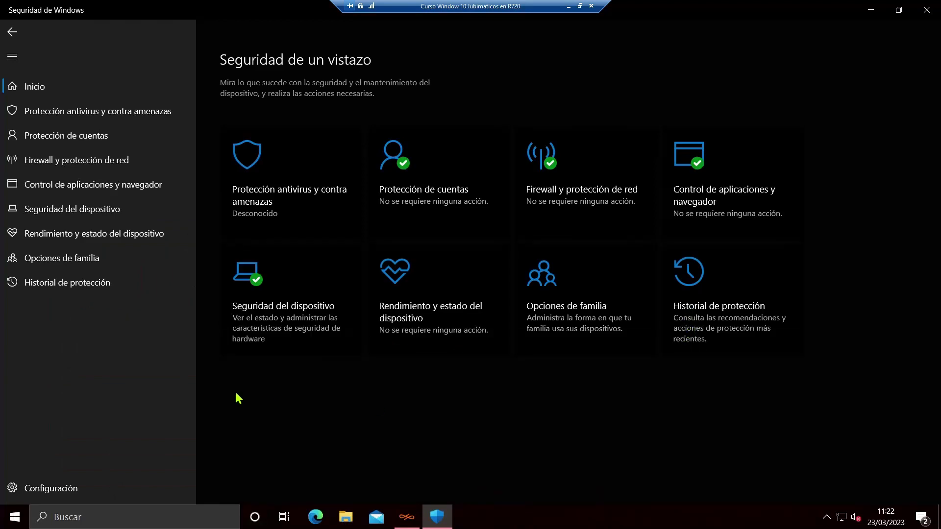
Step: Try to open Computer Management
{"action": "key", "text": "super+x"}
{"action": "left_click", "coordinate": [67, 329]}
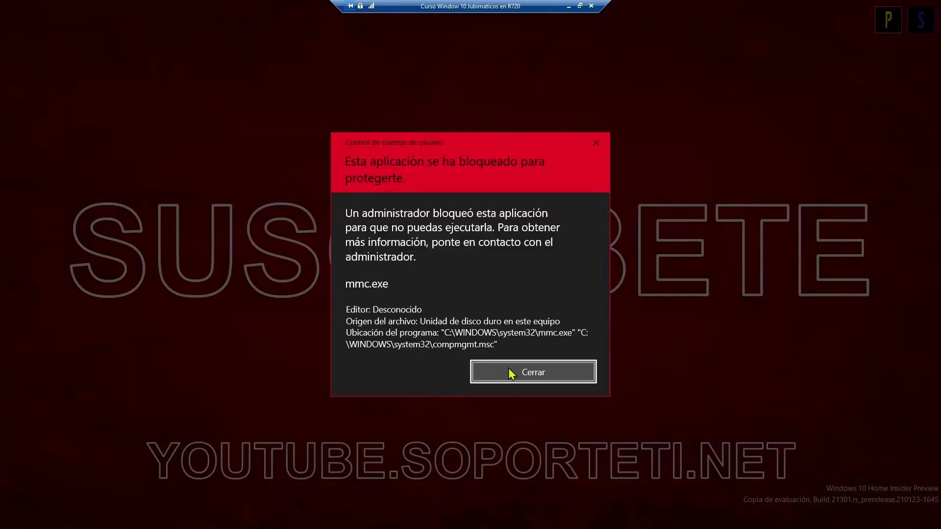
{"action": "left_click", "coordinate": [509, 368]}
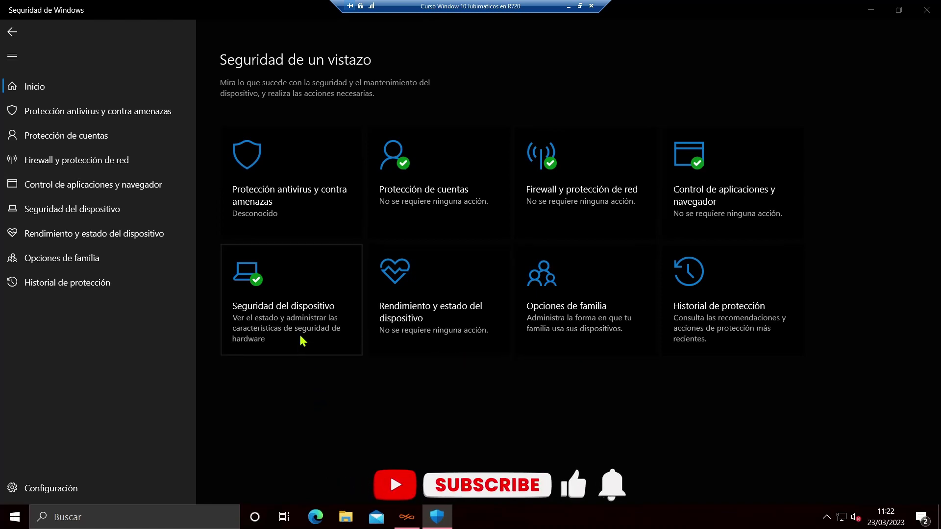
Step: Open PC Manager from the hidden background apps, view its Cleanup overview, and close it
{"action": "left_click", "coordinate": [826, 517]}
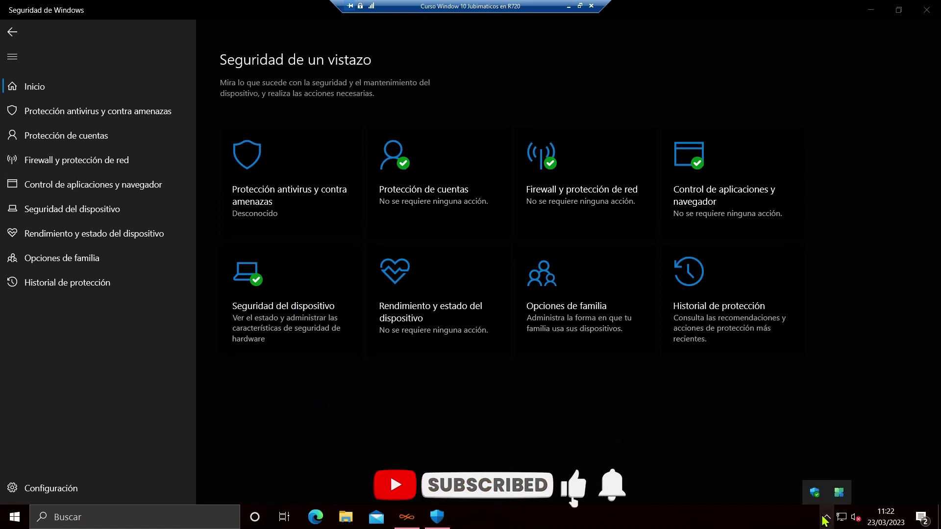
{"action": "left_click", "coordinate": [839, 494]}
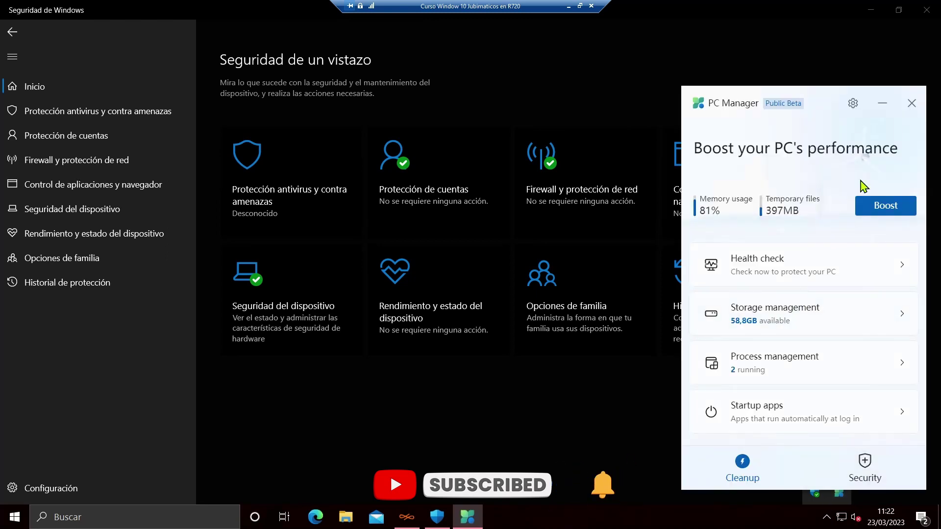
{"action": "left_click", "coordinate": [911, 104]}
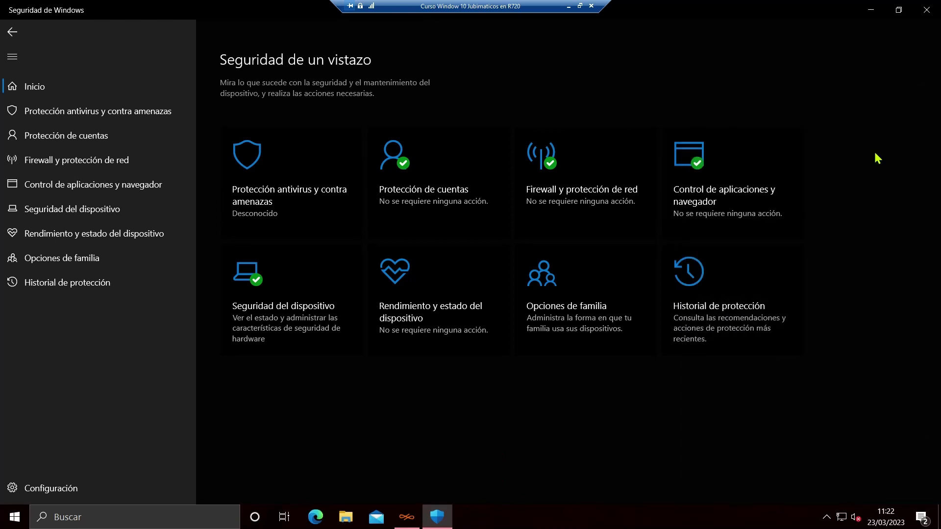
Step: Minimize Windows Security, uninstall Endless OS from this computer with its uninstaller, and acknowledge the final message
{"action": "left_click", "coordinate": [436, 517]}
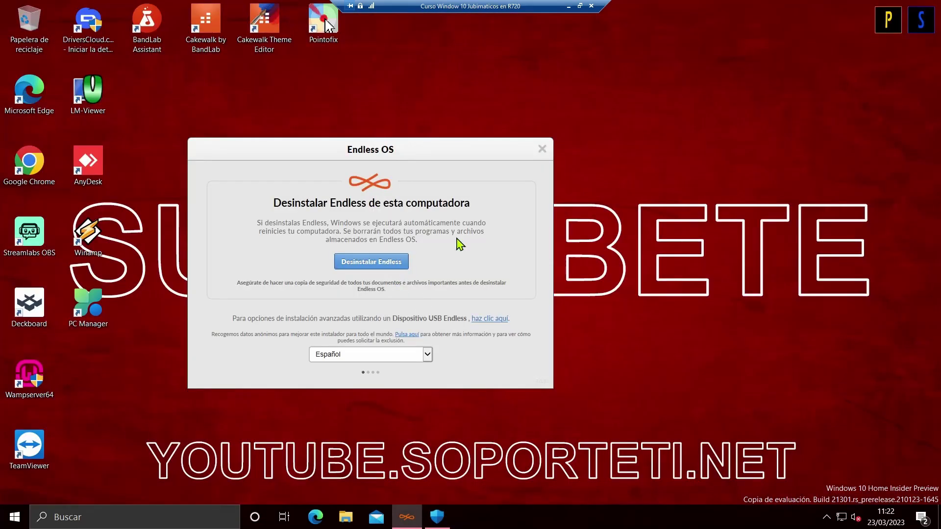
{"action": "left_click", "coordinate": [392, 261]}
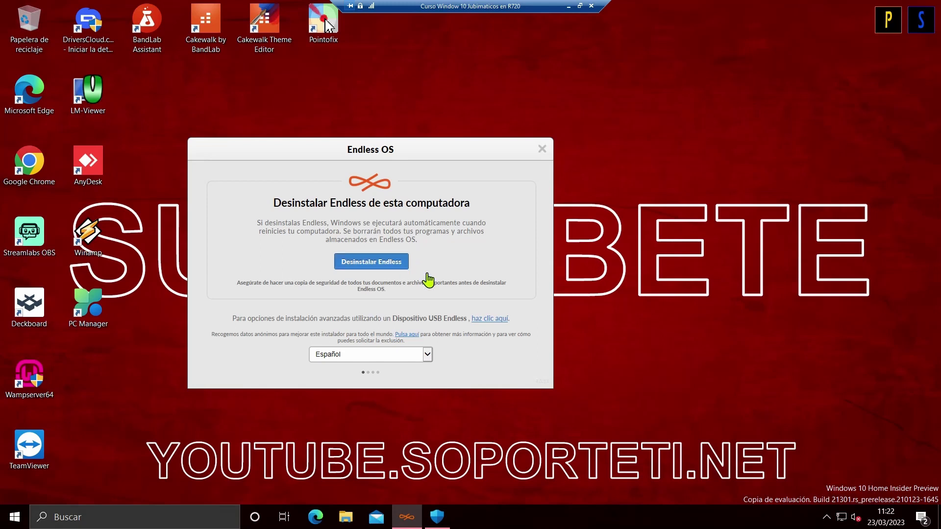
{"action": "left_click", "coordinate": [398, 296]}
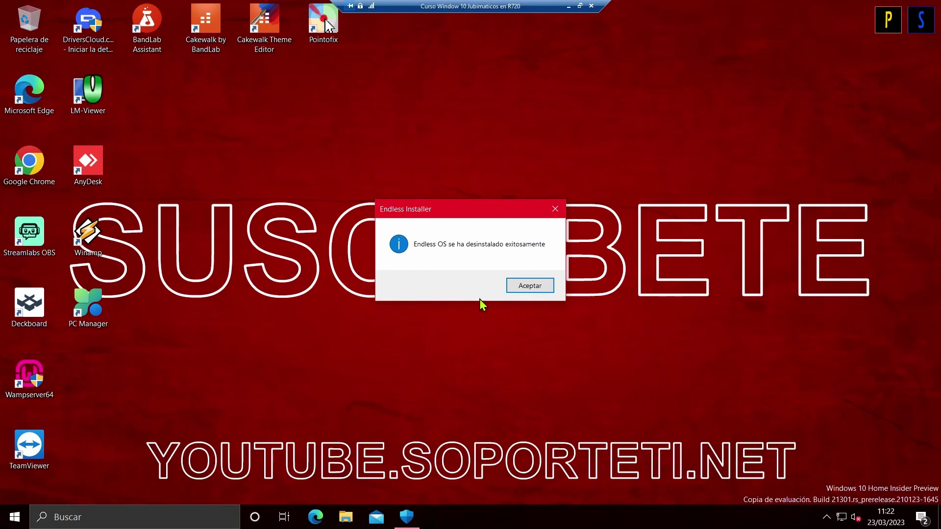
{"action": "left_click", "coordinate": [528, 288]}
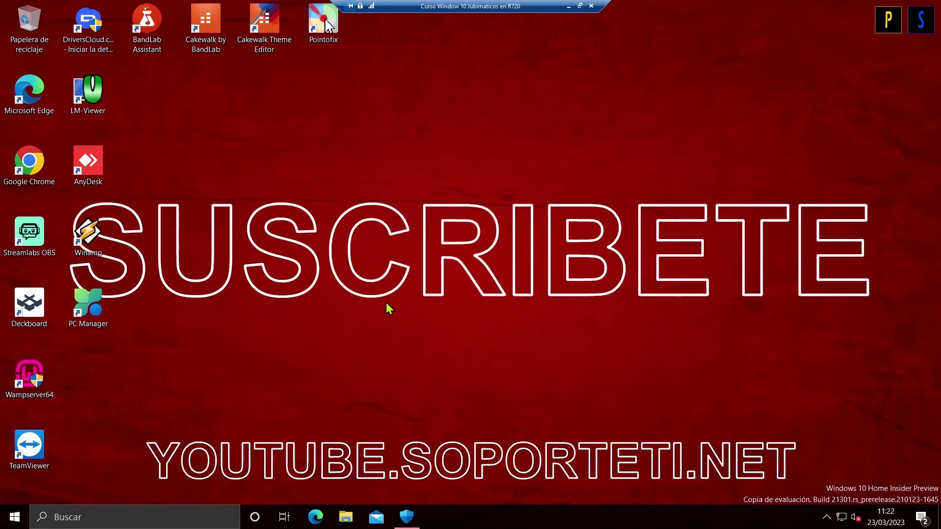
Step: Try to reach Agregar o quitar programas through a Windows search for "agregar"
{"action": "key", "text": "super"}
{"action": "type", "text": "agregar"}
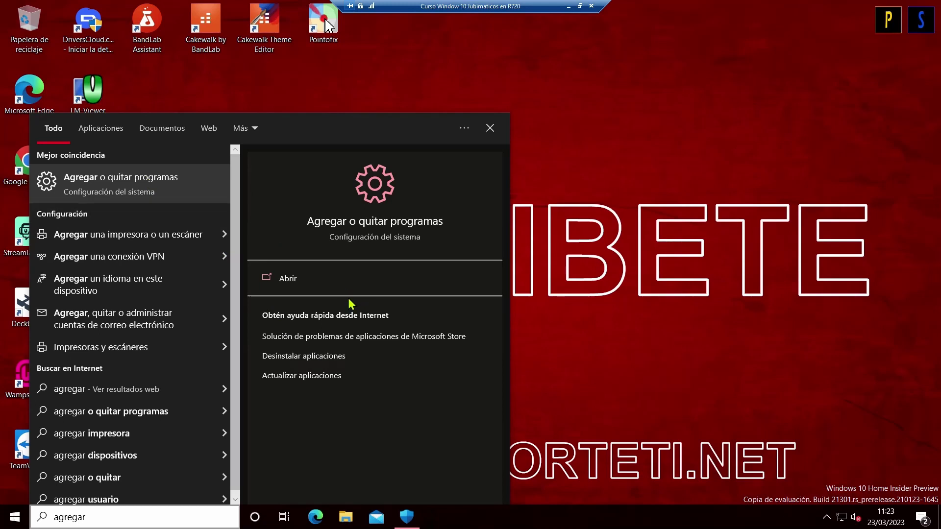
{"action": "left_click", "coordinate": [593, 357]}
{"action": "key", "text": "super"}
{"action": "type", "text": "agregar"}
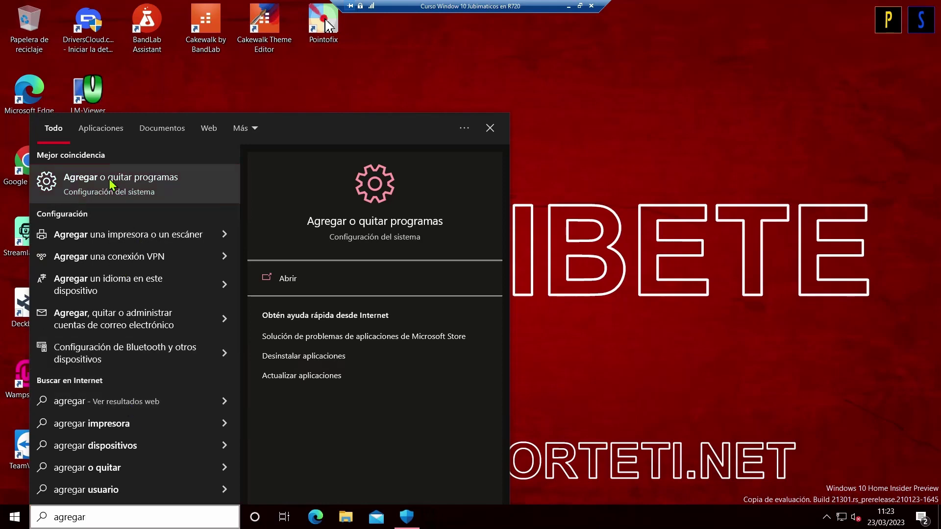
Step: Switch to Windows Security, start an Examen rápido under Protección antivirus y contra amenazas, and close the window
{"action": "left_click", "coordinate": [407, 519]}
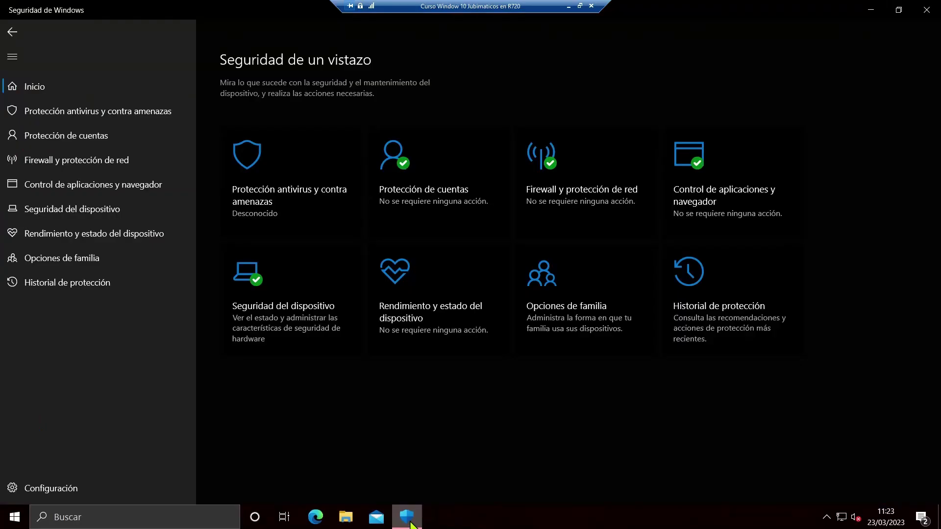
{"action": "left_click", "coordinate": [293, 186]}
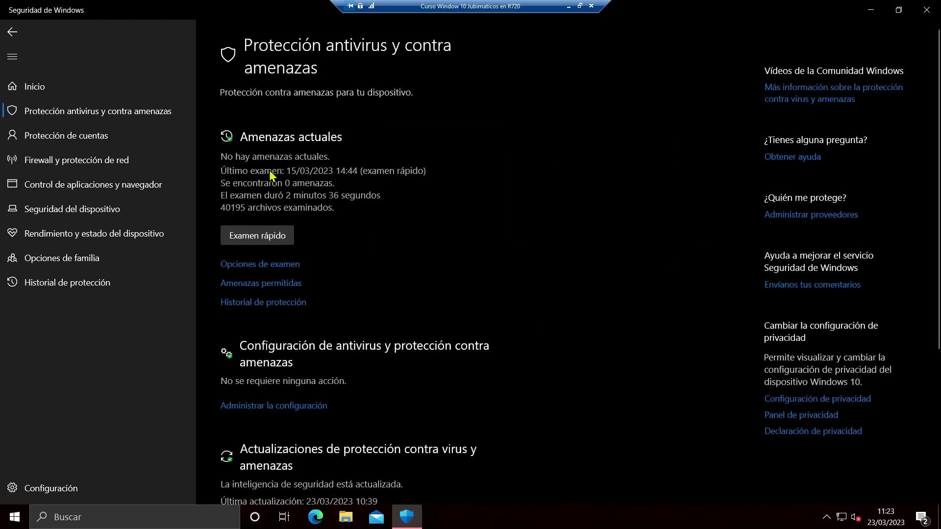
{"action": "left_click", "coordinate": [273, 237]}
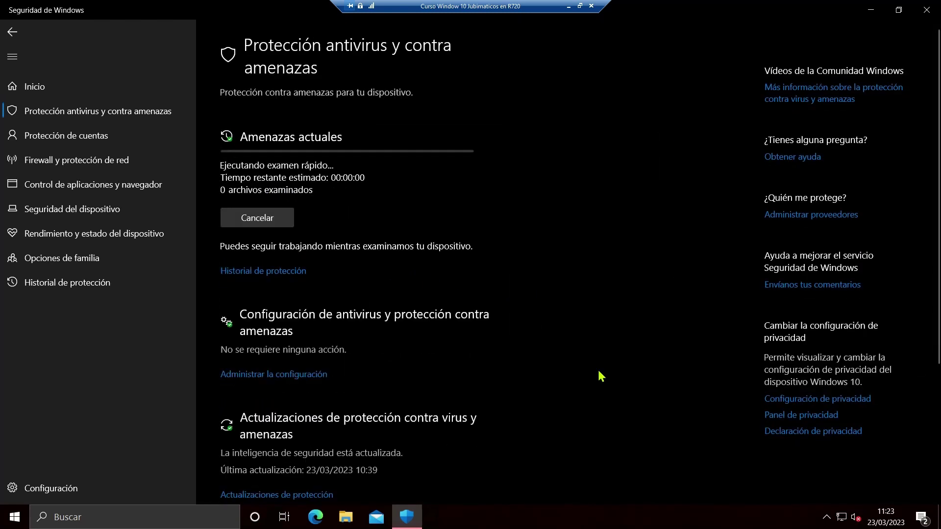
{"action": "left_click", "coordinate": [13, 32]}
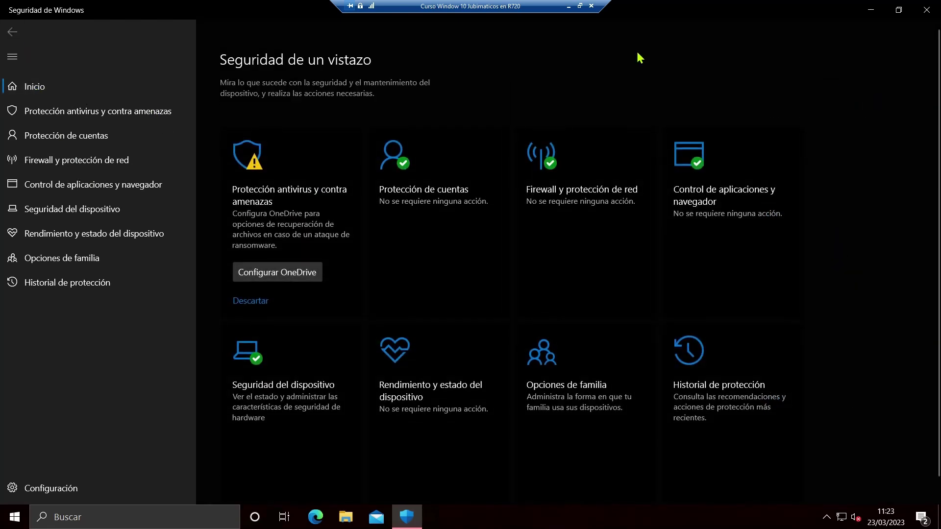
{"action": "left_click", "coordinate": [927, 10]}
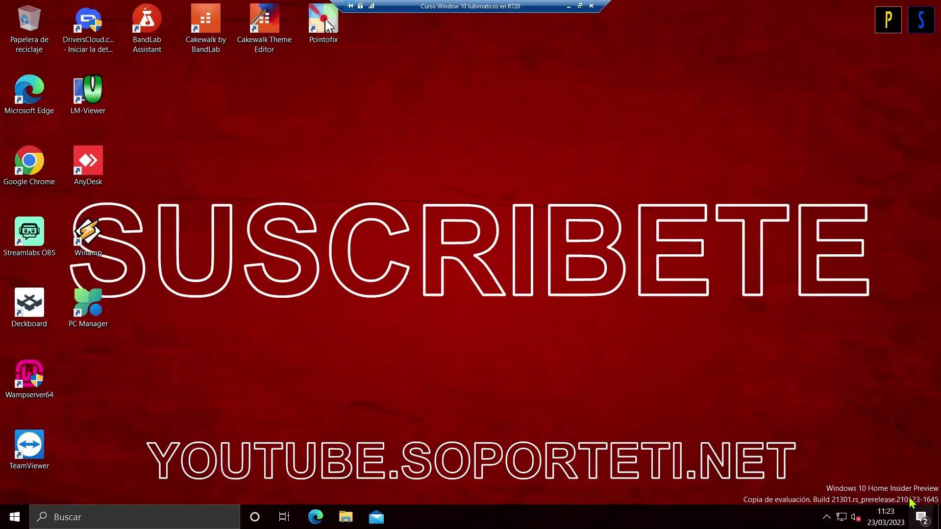
Step: Open Windows Settings, search for "agregar", and open Agregar o quitar programas
{"action": "left_click", "coordinate": [914, 516]}
{"action": "left_click", "coordinate": [915, 516]}
{"action": "left_click", "coordinate": [915, 516]}
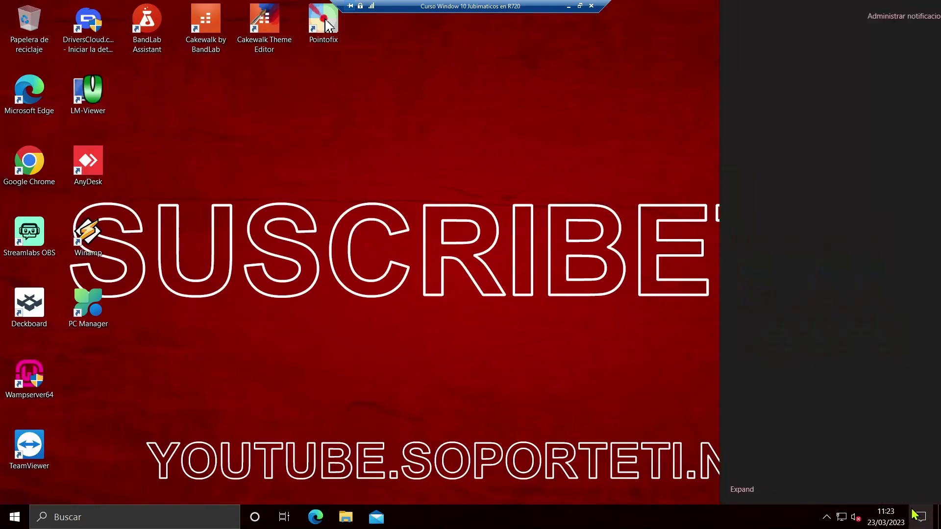
{"action": "left_click", "coordinate": [852, 483]}
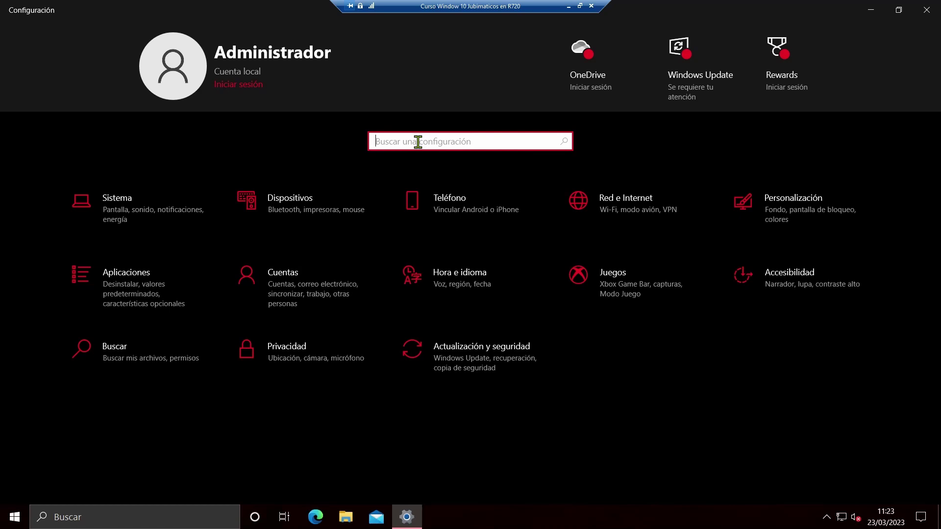
{"action": "type", "text": "agregar"}
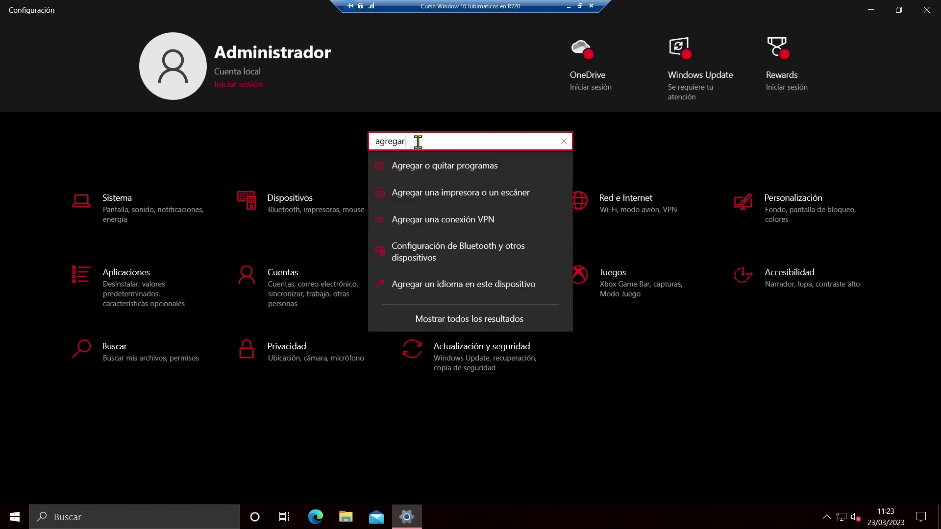
{"action": "left_click", "coordinate": [443, 172]}
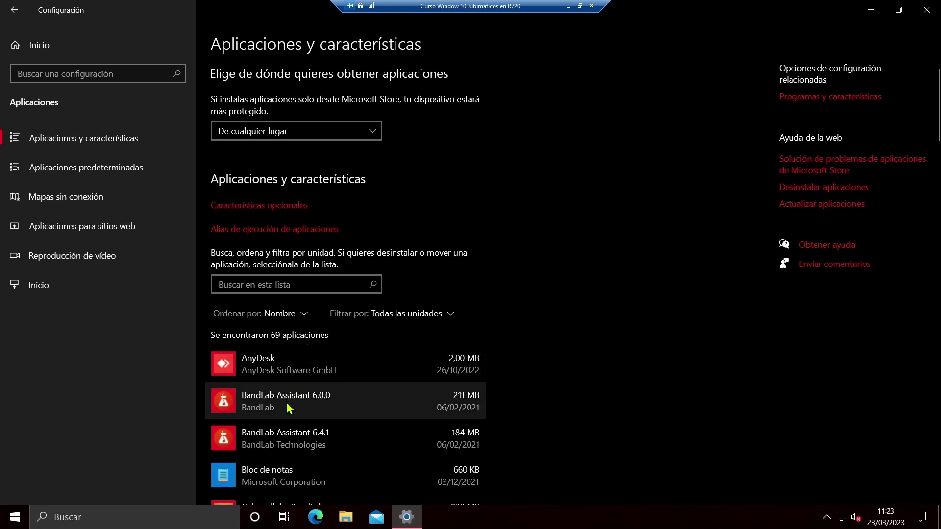
Step: Uninstall BandLab Assistant 6.0.0 from the installed apps list and confirm its removal
{"action": "left_click", "coordinate": [308, 402]}
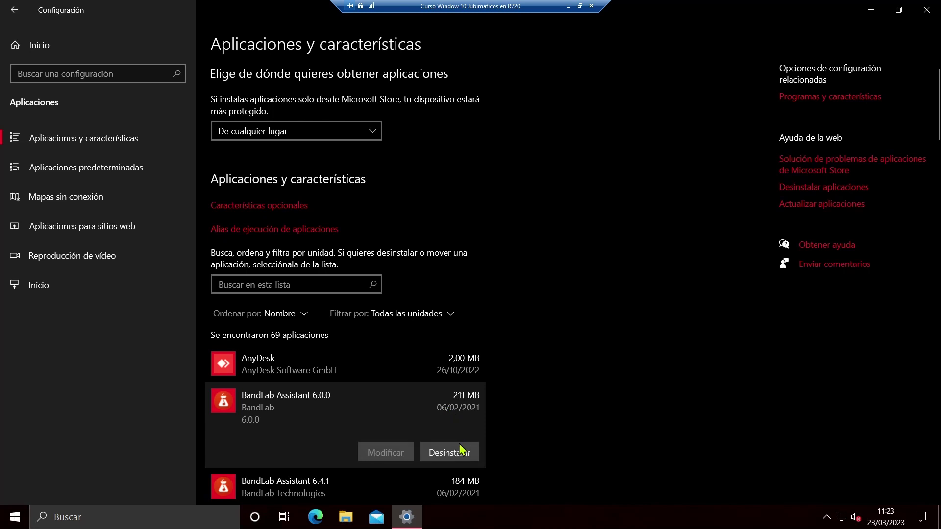
{"action": "left_click", "coordinate": [460, 451]}
{"action": "left_click", "coordinate": [489, 425]}
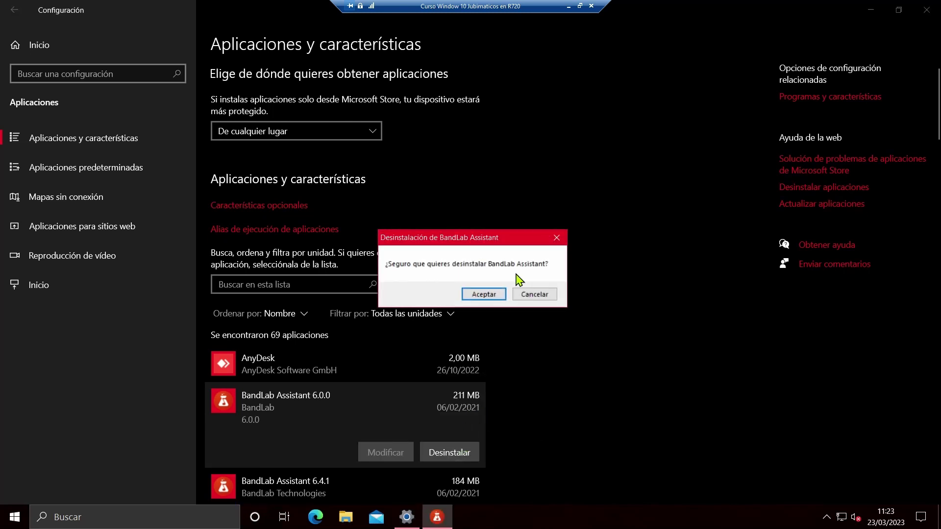
{"action": "left_click", "coordinate": [484, 294]}
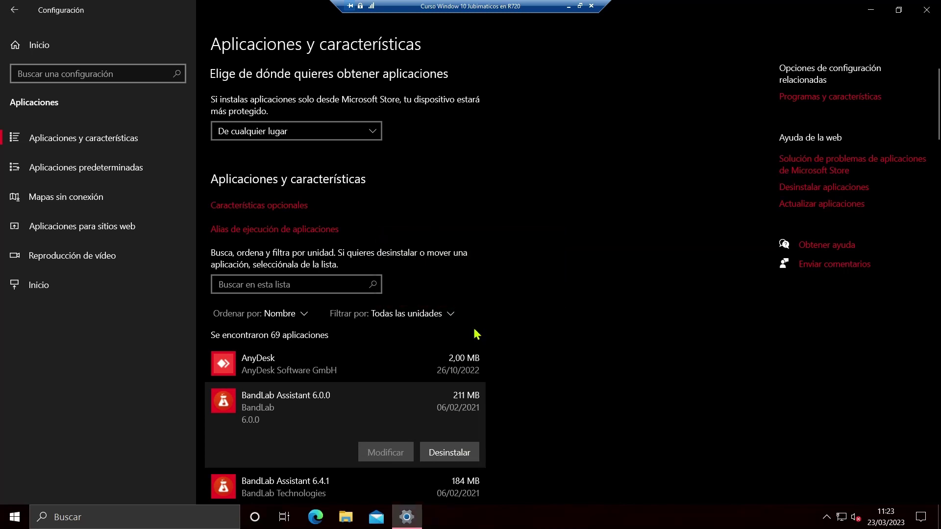
Step: Try again to uninstall the remaining BandLab Assistant 6.0.0 entry and dismiss the resulting dialog
{"action": "scroll", "coordinate": [365, 383], "scroll_direction": "down", "scroll_amount": 3}
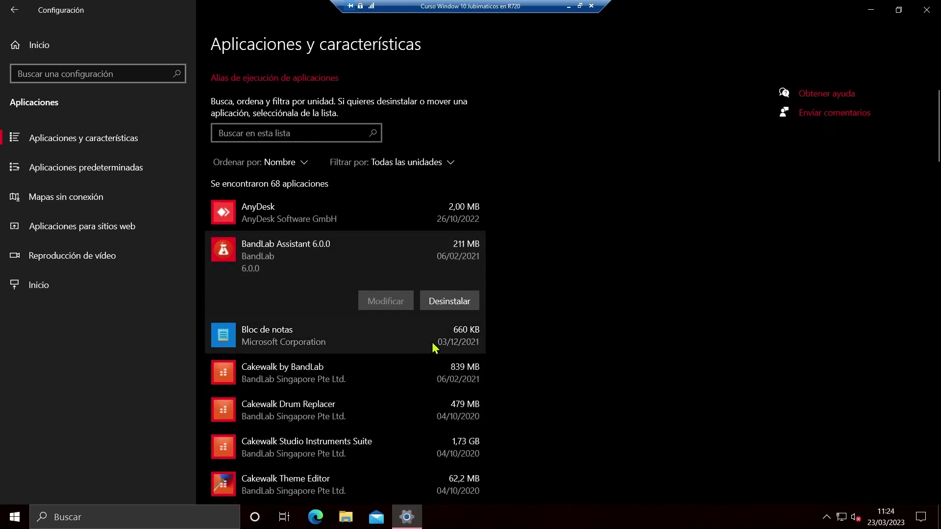
{"action": "left_click", "coordinate": [452, 304]}
{"action": "left_click", "coordinate": [497, 272]}
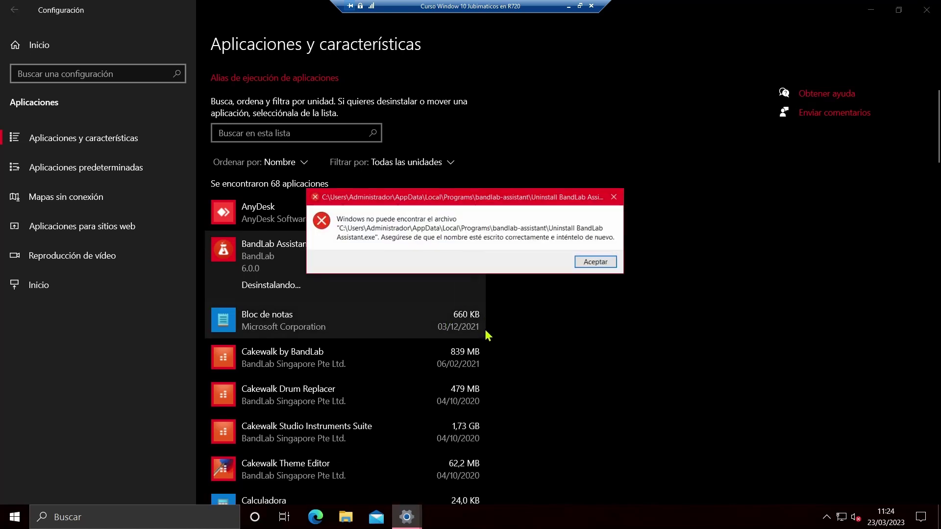
{"action": "left_click", "coordinate": [607, 265]}
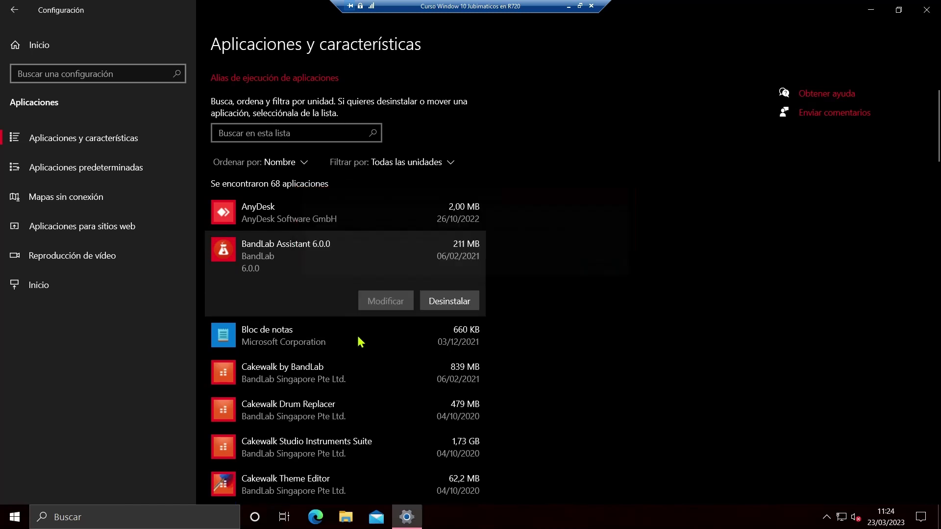
Step: Start uninstalling Cakewalk by BandLab with all its components, agreeing to delete all of its shared files
{"action": "left_click", "coordinate": [452, 379]}
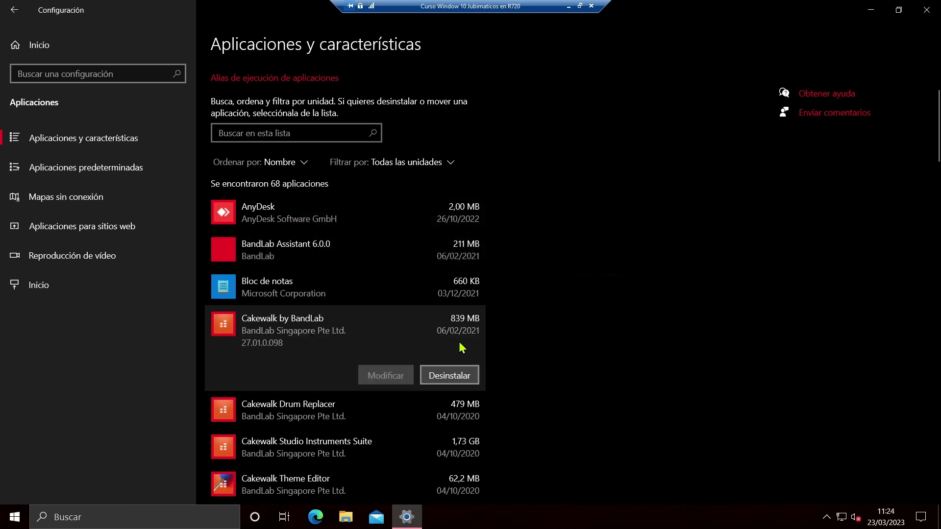
{"action": "left_click", "coordinate": [455, 384]}
{"action": "left_click", "coordinate": [494, 349]}
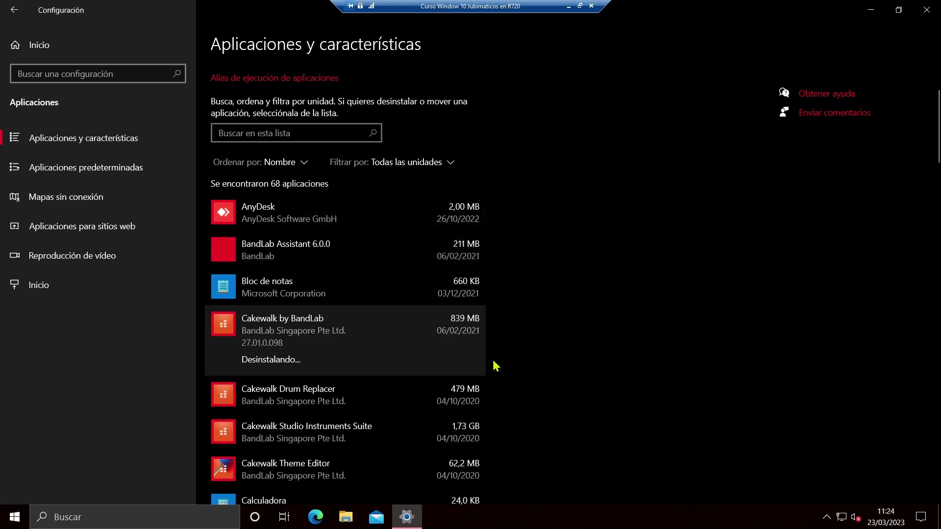
{"action": "left_click", "coordinate": [415, 343]}
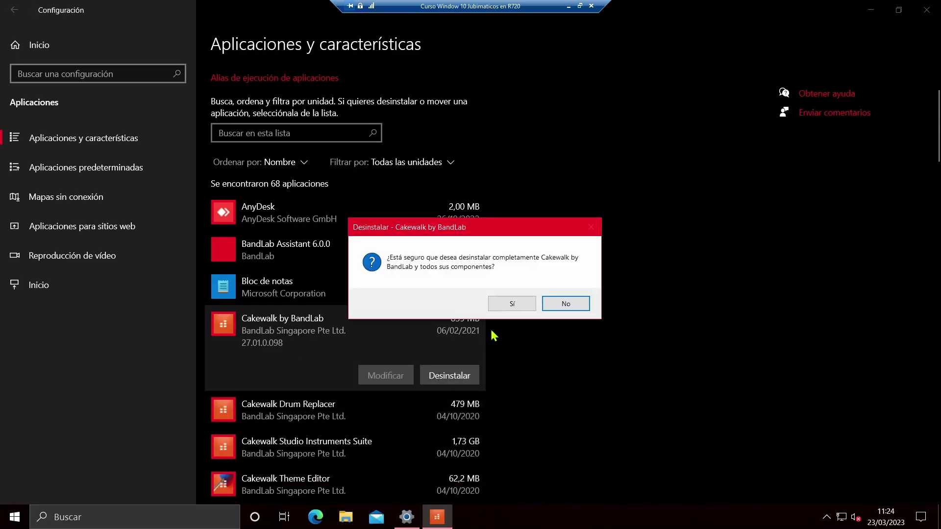
{"action": "left_click", "coordinate": [503, 303]}
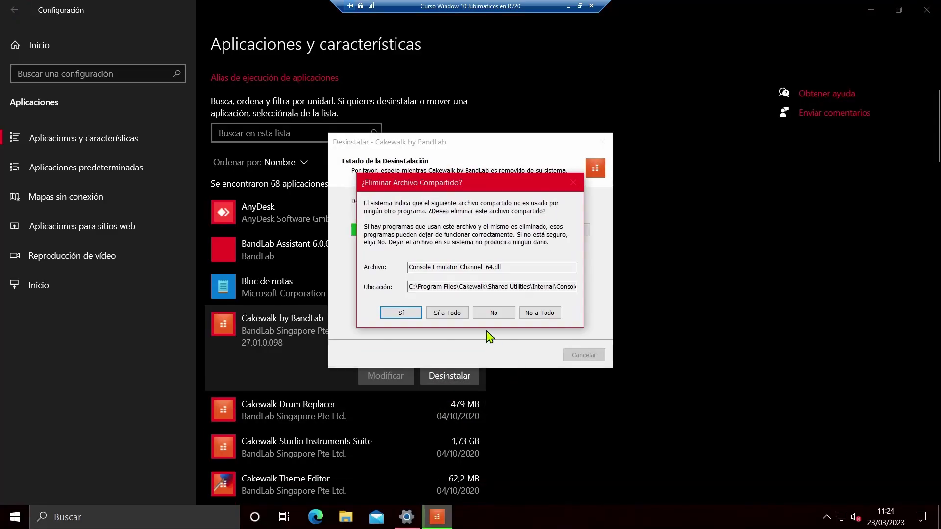
{"action": "left_click", "coordinate": [447, 314]}
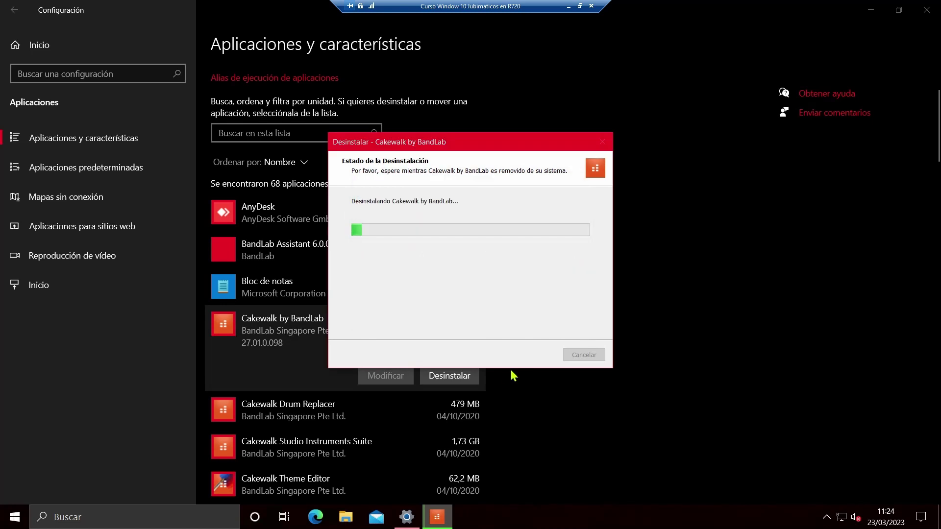
Step: Look through the installed apps list for other programs while Cakewalk by BandLab is uninstalling
{"action": "scroll", "coordinate": [313, 383], "scroll_direction": "down", "scroll_amount": 5}
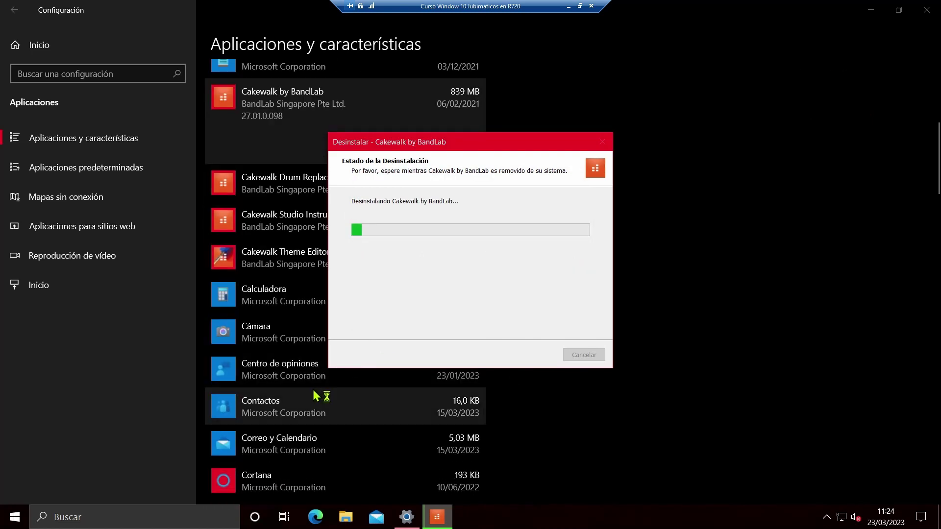
{"action": "scroll", "coordinate": [315, 396], "scroll_direction": "down", "scroll_amount": 3}
{"action": "scroll", "coordinate": [358, 414], "scroll_direction": "down", "scroll_amount": 3}
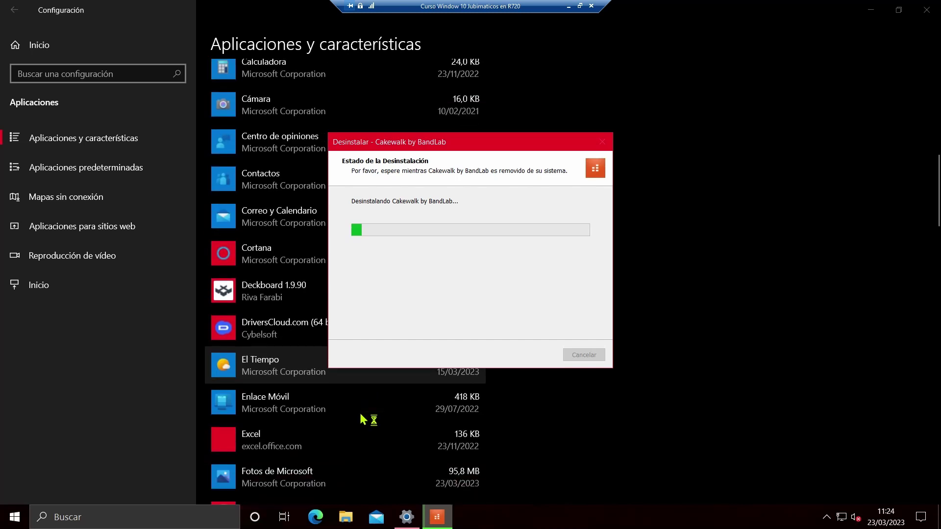
{"action": "scroll", "coordinate": [361, 414], "scroll_direction": "down", "scroll_amount": 1}
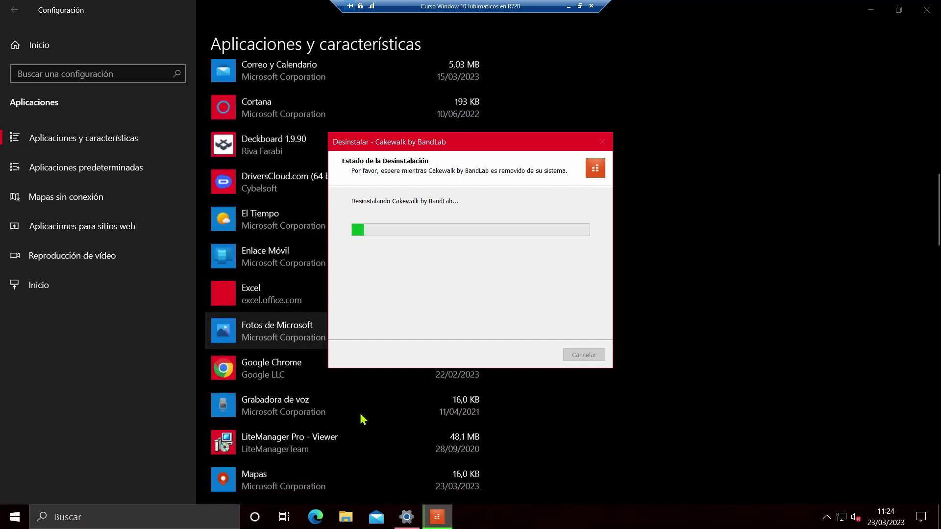
{"action": "scroll", "coordinate": [360, 414], "scroll_direction": "down", "scroll_amount": 2}
{"action": "scroll", "coordinate": [360, 415], "scroll_direction": "up", "scroll_amount": 2}
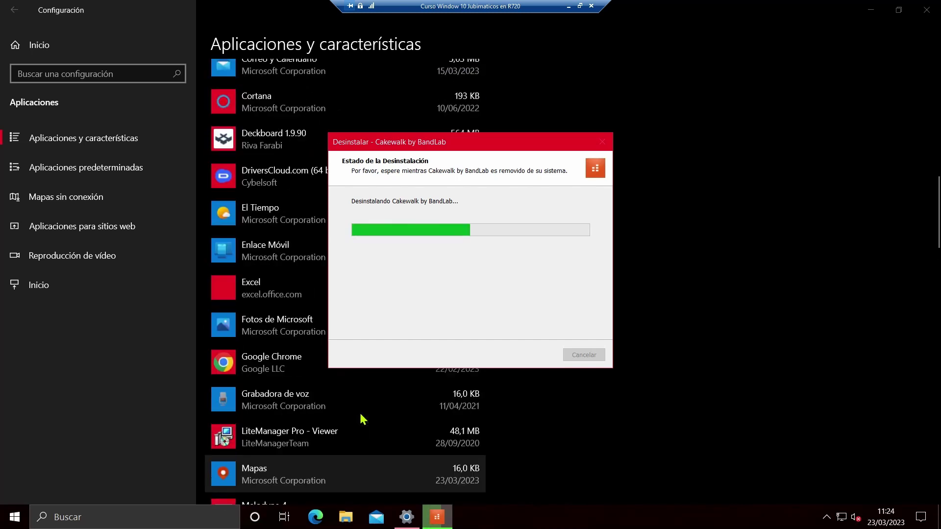
{"action": "scroll", "coordinate": [360, 416], "scroll_direction": "down", "scroll_amount": 5}
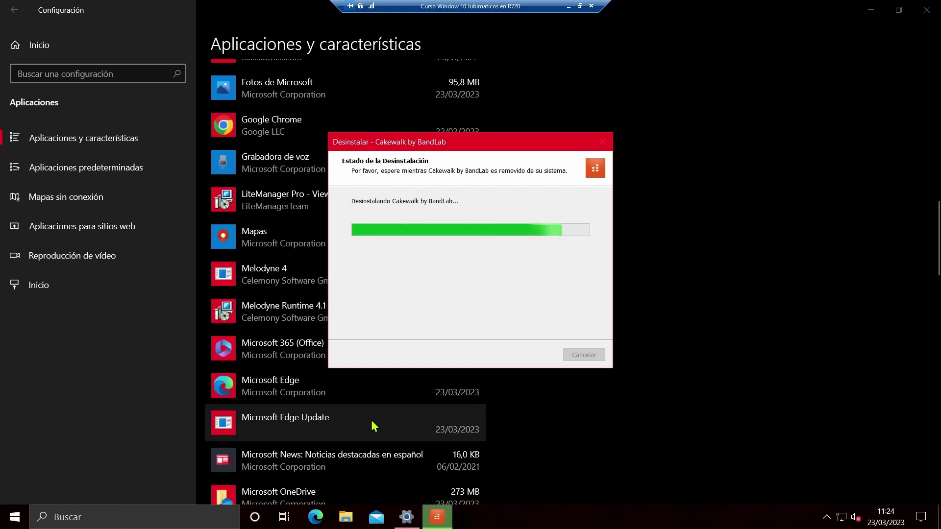
{"action": "scroll", "coordinate": [372, 427], "scroll_direction": "down", "scroll_amount": 3}
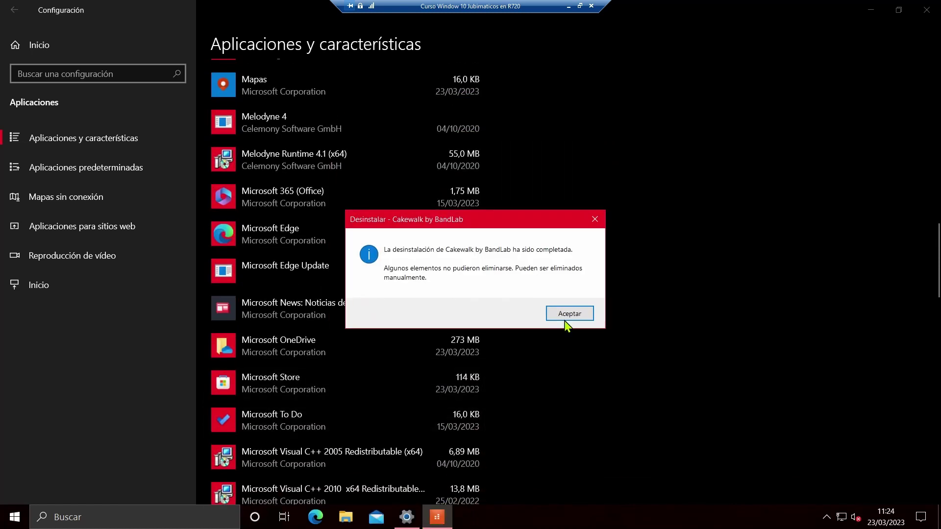
Step: Dismiss the Cakewalk by BandLab uninstall message and uninstall PC Manager(Beta), allowing it to make changes to the device
{"action": "left_click", "coordinate": [569, 316]}
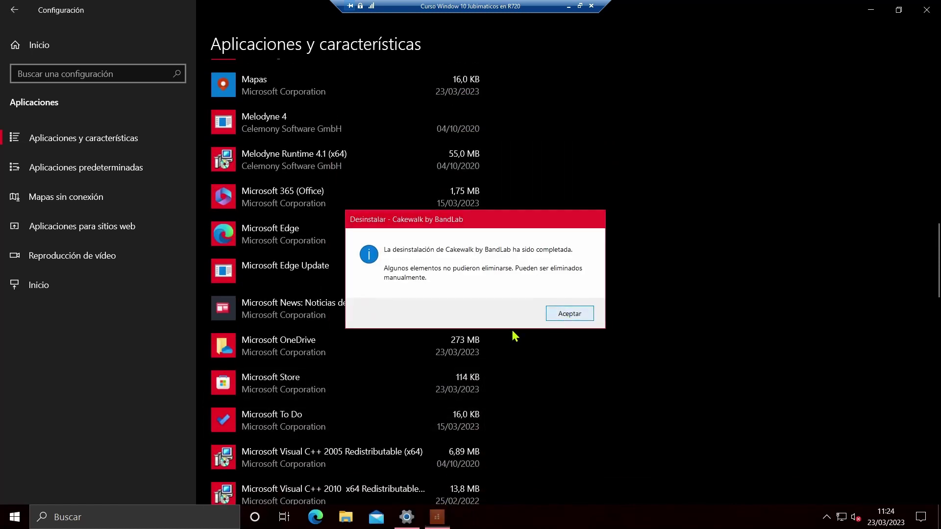
{"action": "scroll", "coordinate": [392, 367], "scroll_direction": "down", "scroll_amount": 5}
{"action": "scroll", "coordinate": [392, 371], "scroll_direction": "down", "scroll_amount": 5}
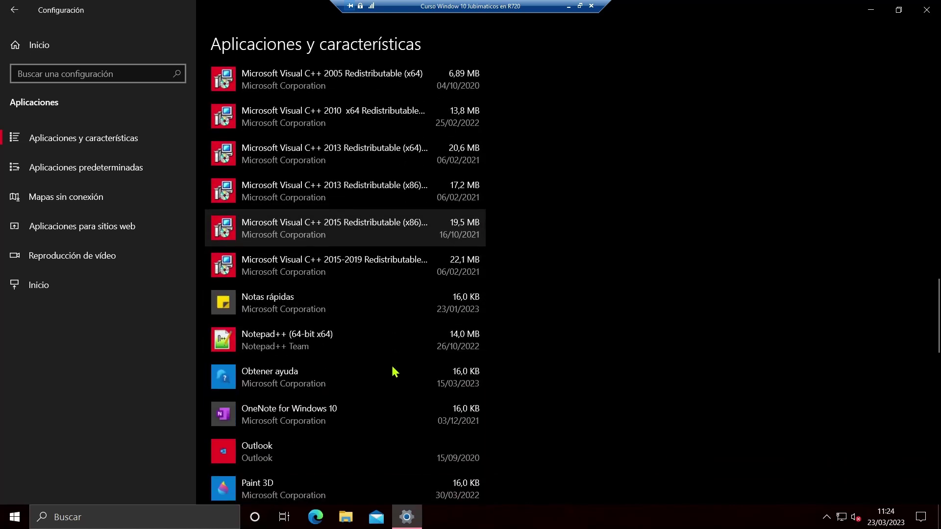
{"action": "scroll", "coordinate": [391, 418], "scroll_direction": "down", "scroll_amount": 2}
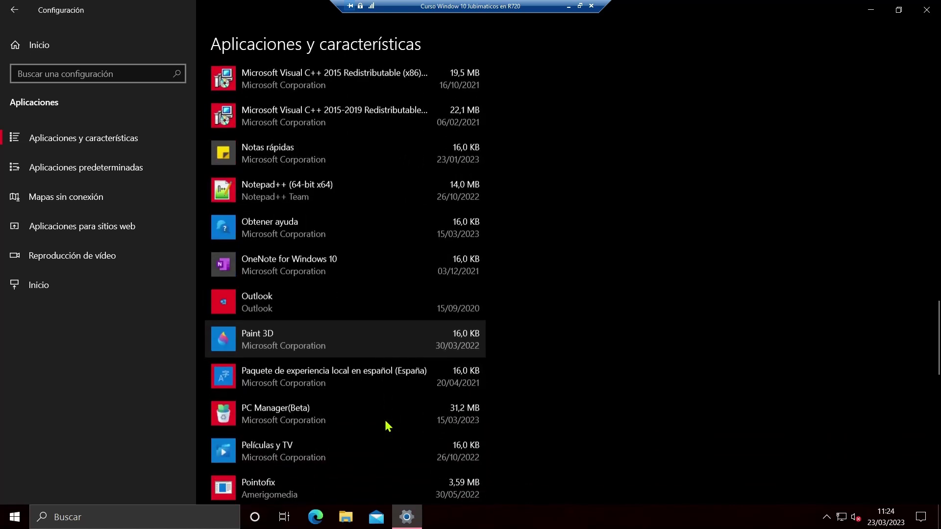
{"action": "left_click", "coordinate": [397, 414]}
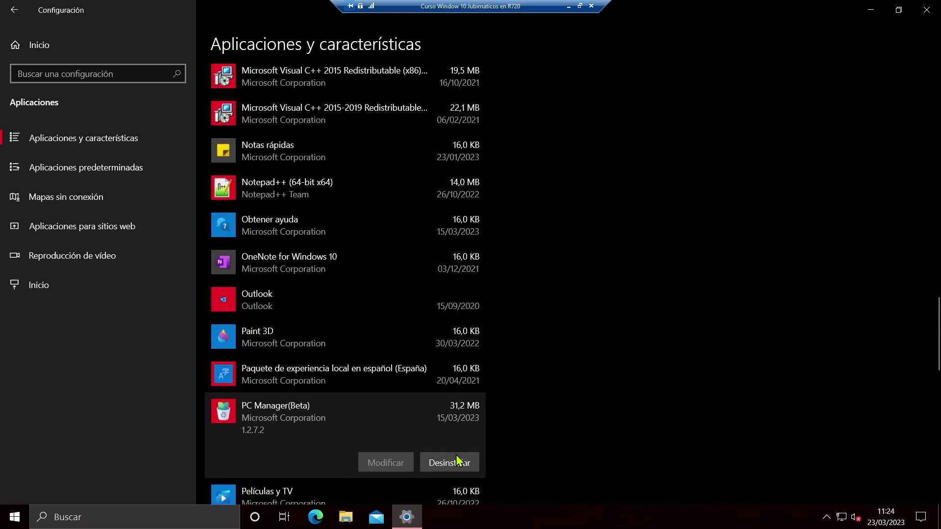
{"action": "left_click", "coordinate": [456, 456]}
{"action": "left_click", "coordinate": [505, 431]}
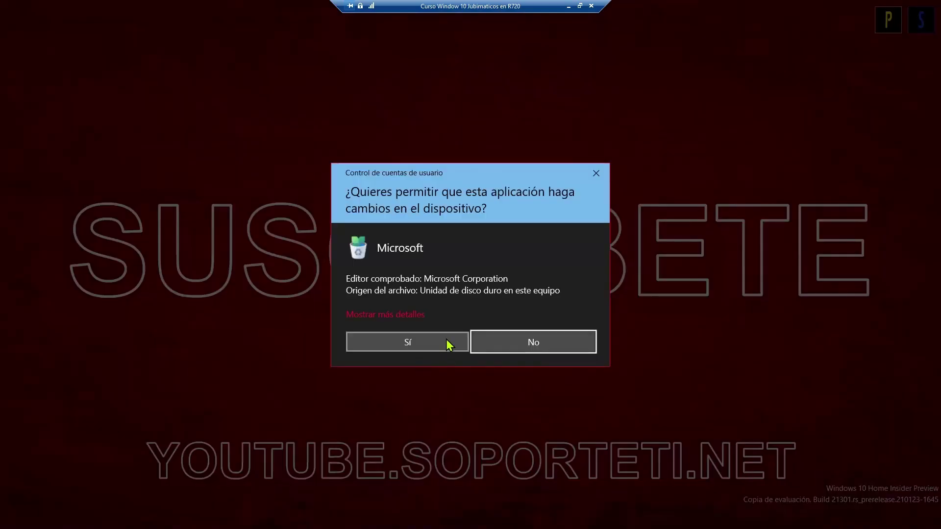
{"action": "left_click", "coordinate": [447, 340]}
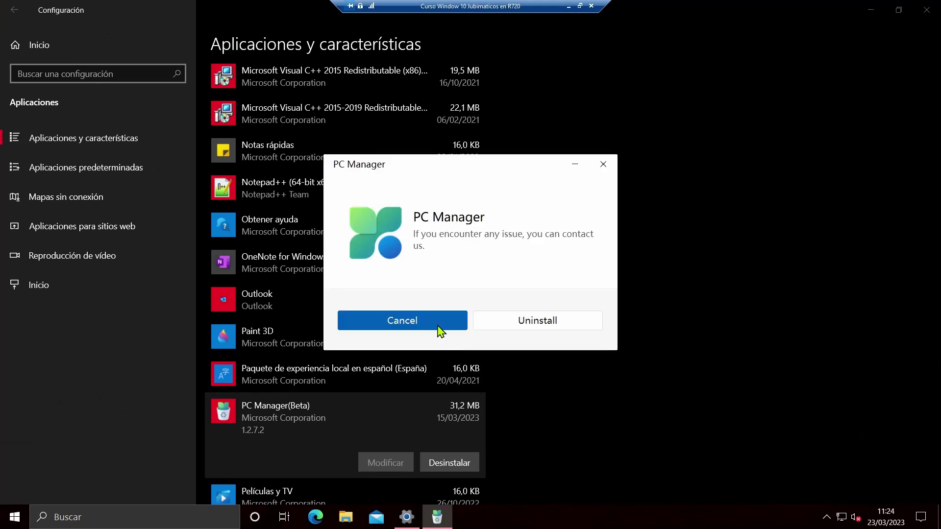
{"action": "left_click", "coordinate": [527, 323]}
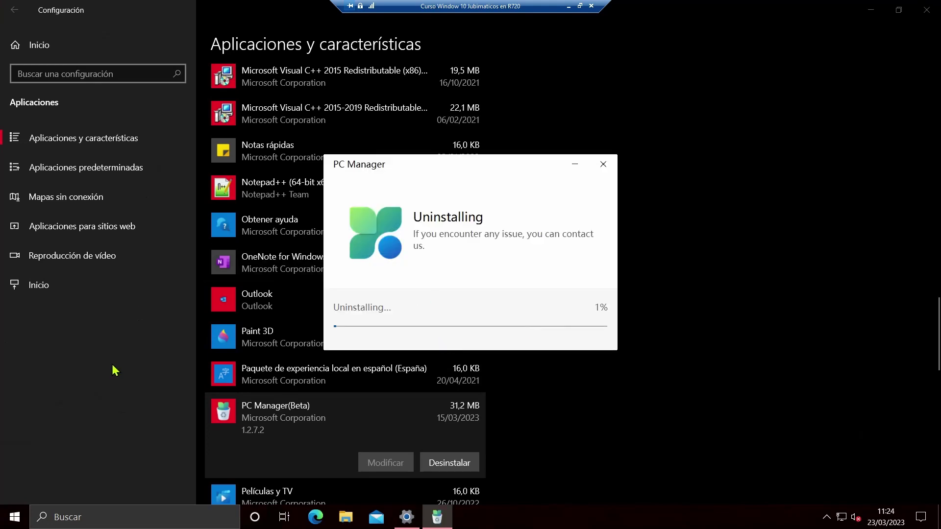
Step: Try to open Disk Management while PC Manager is uninstalling, and dismiss the resulting dialog
{"action": "key", "text": "super+x"}
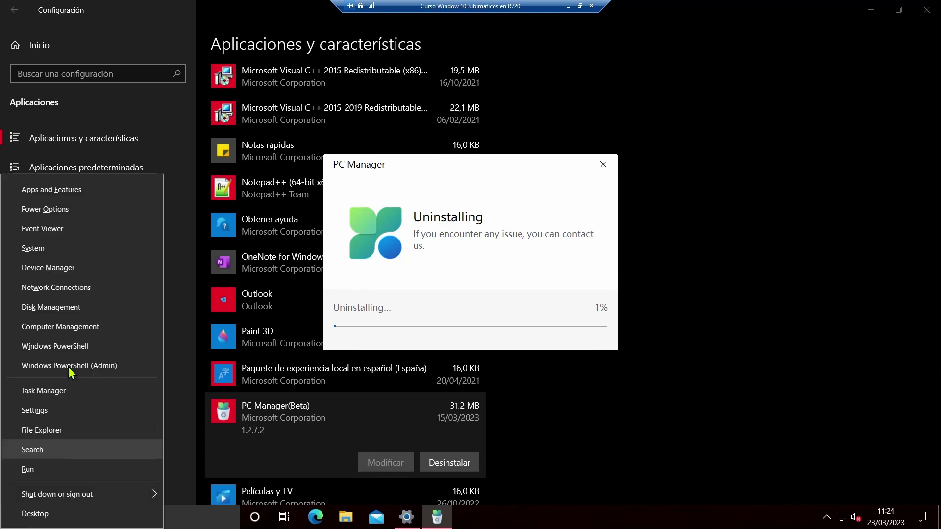
{"action": "left_click", "coordinate": [64, 309]}
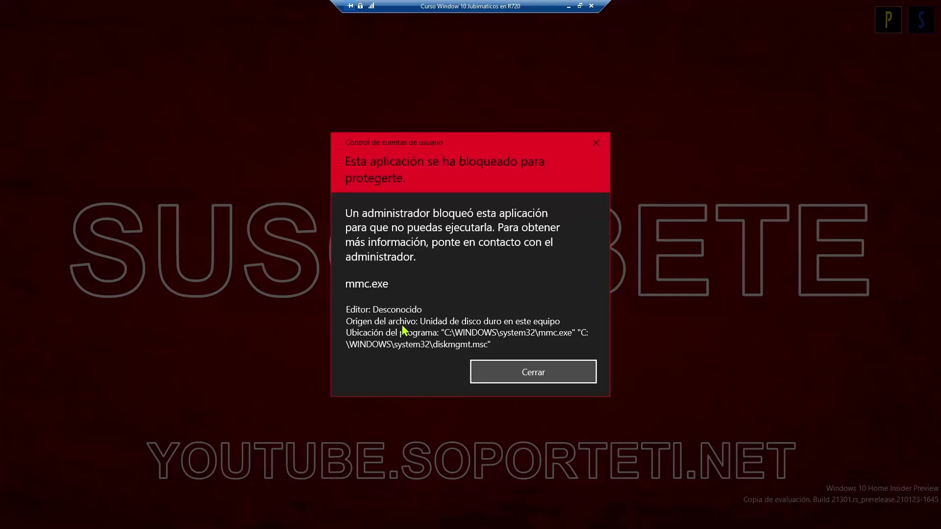
{"action": "left_click", "coordinate": [514, 373]}
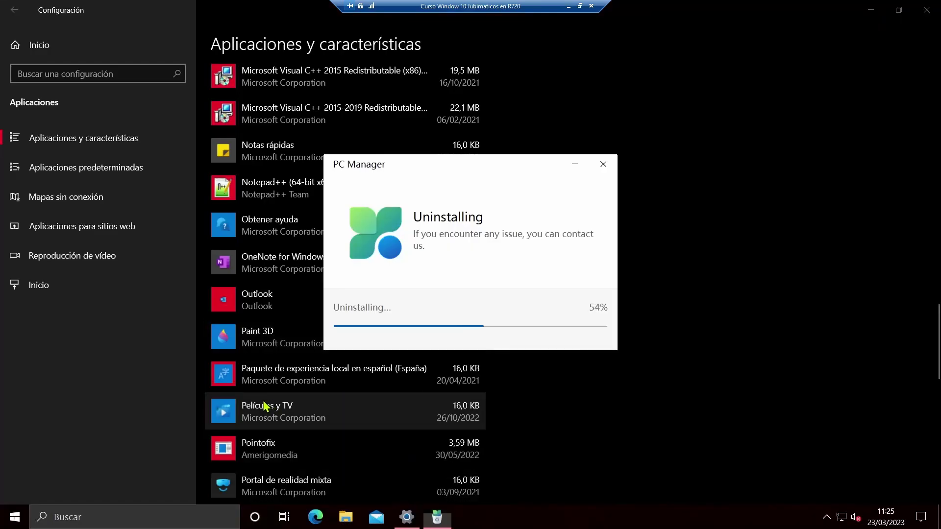
Step: Search Windows for "directivas" and "Group poli" to look for the group policy editor, and close the search
{"action": "key", "text": "super"}
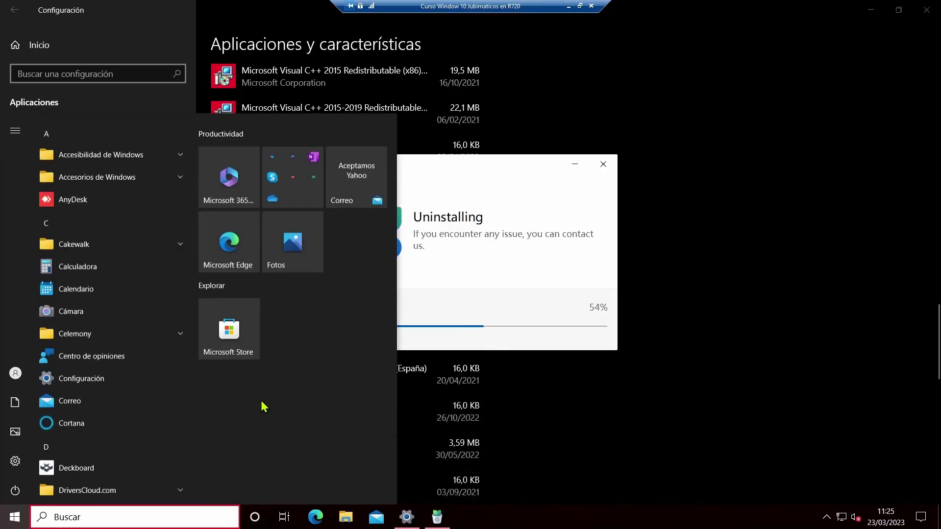
{"action": "type", "text": "directiv"}
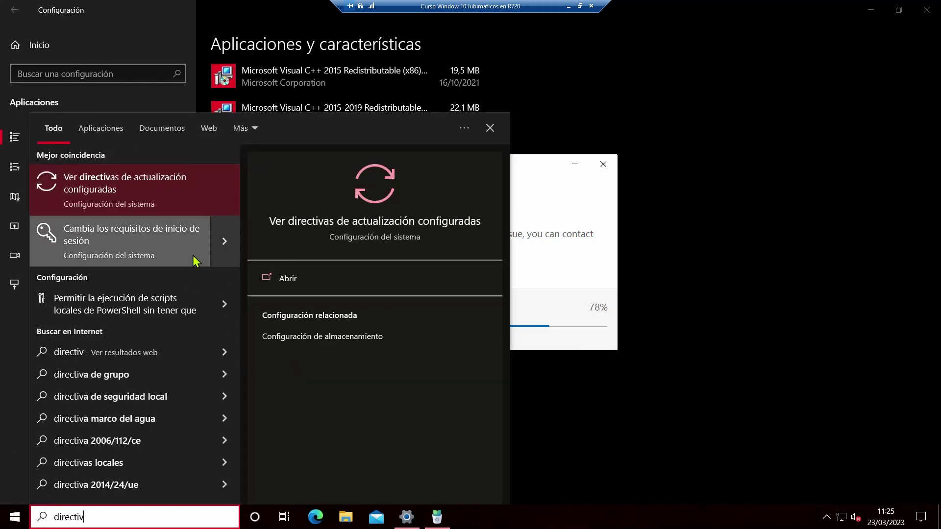
{"action": "type", "text": "as"}
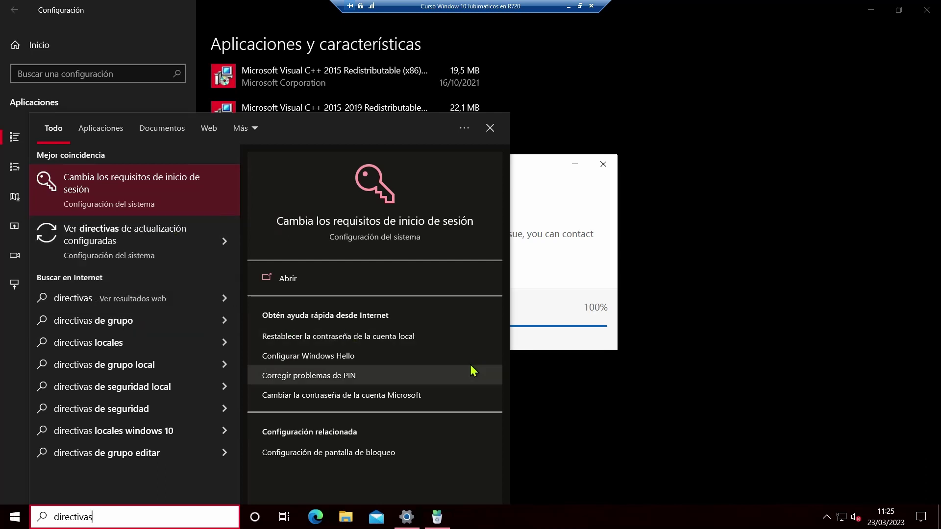
{"action": "key", "text": "ctrl+a"}
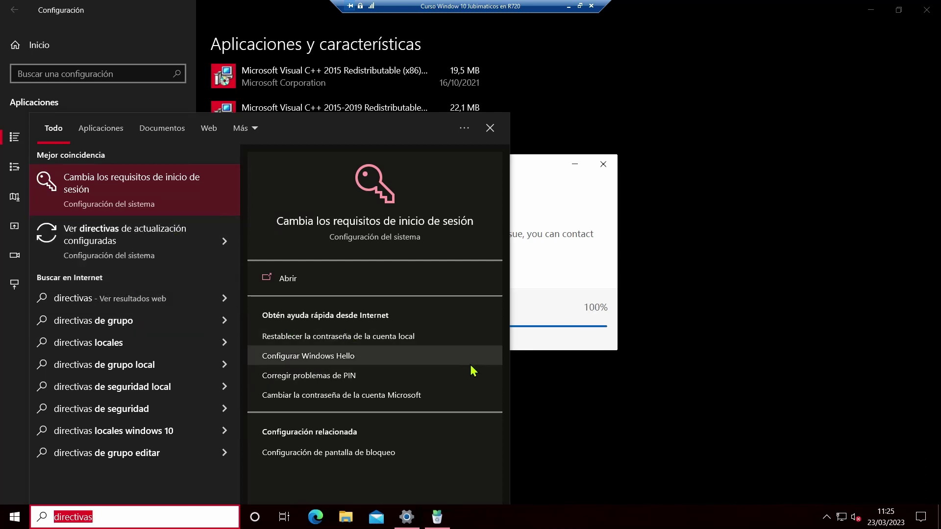
{"action": "type", "text": "Group poli"}
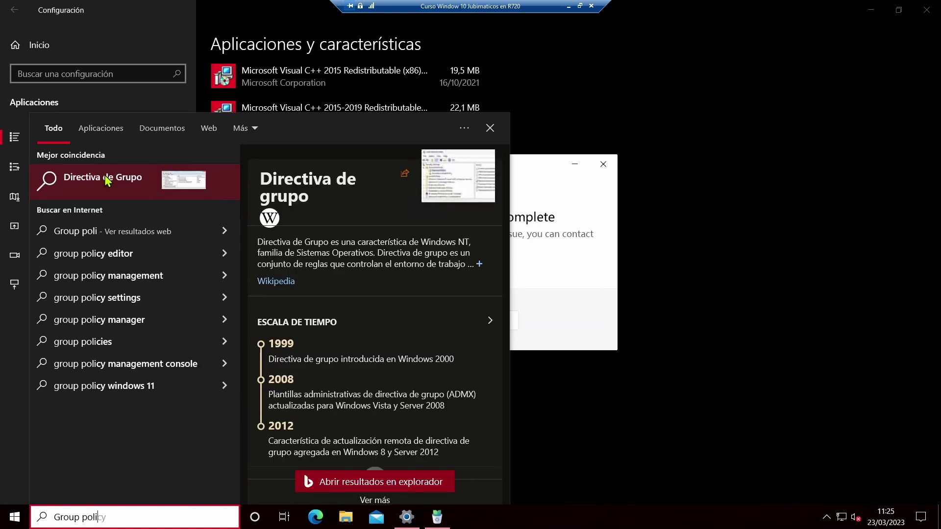
{"action": "left_click", "coordinate": [532, 456]}
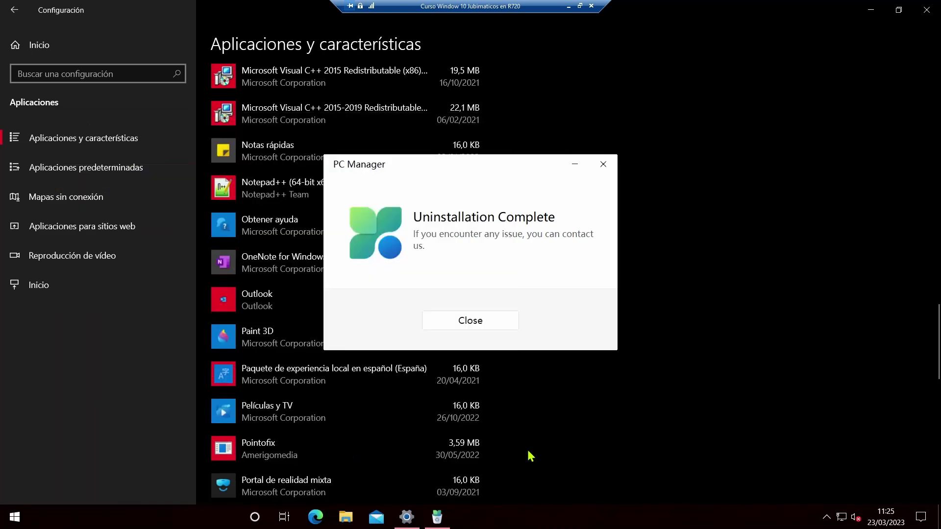
Step: Try to open Computer Management and dismiss the resulting dialog
{"action": "key", "text": "super+x"}
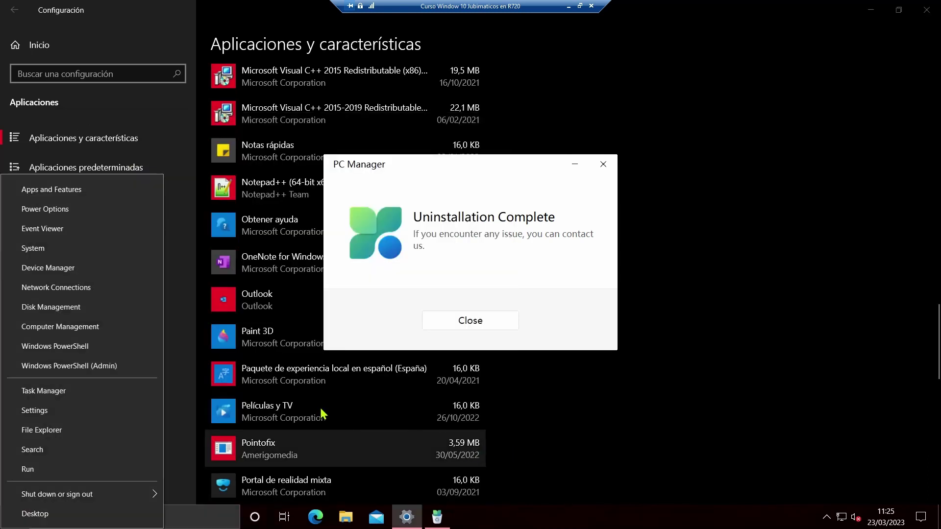
{"action": "left_click", "coordinate": [66, 327]}
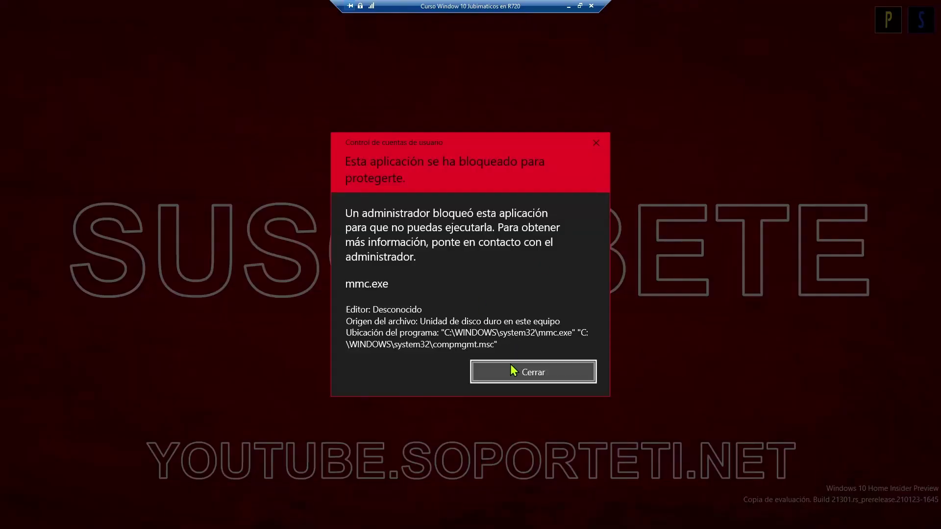
{"action": "left_click", "coordinate": [512, 371]}
Step: Close the PC Manager uninstaller and uninstall DriversCloud.com (64 bits), allowing device changes and agreeing to delete all DriversCloud files
{"action": "left_click", "coordinate": [482, 324]}
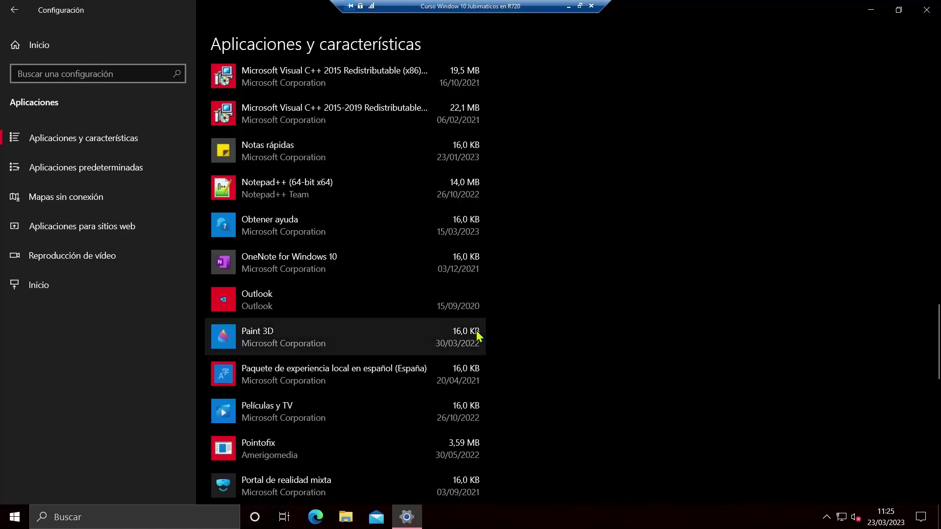
{"action": "scroll", "coordinate": [435, 335], "scroll_direction": "down", "scroll_amount": 10}
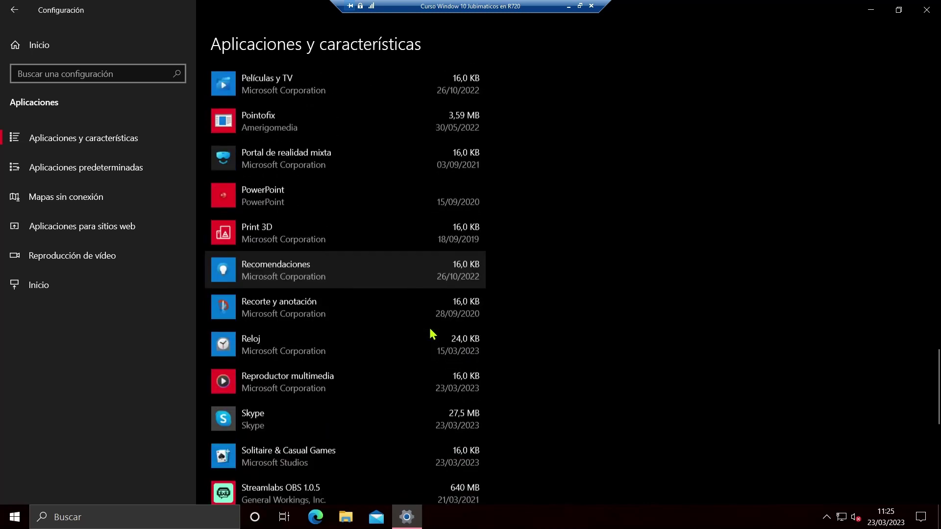
{"action": "scroll", "coordinate": [428, 326], "scroll_direction": "down", "scroll_amount": 5}
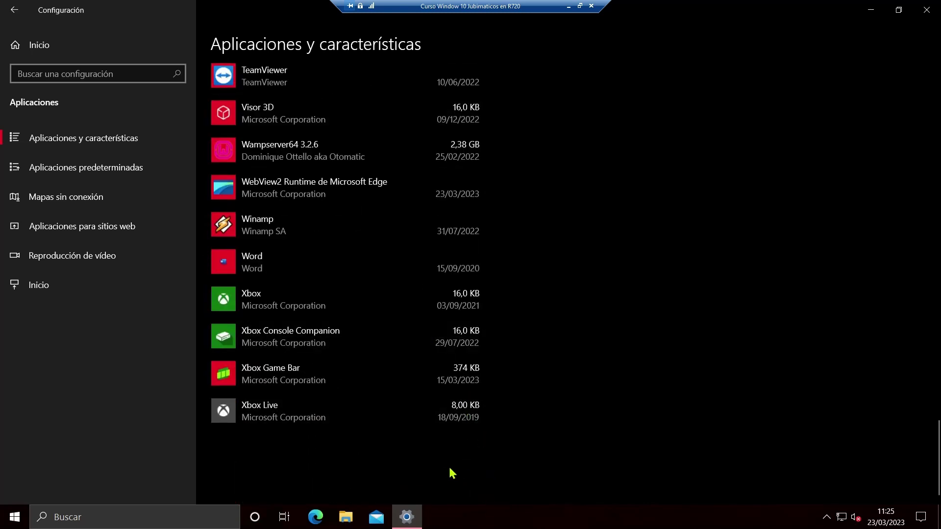
{"action": "scroll", "coordinate": [446, 458], "scroll_direction": "up", "scroll_amount": 10}
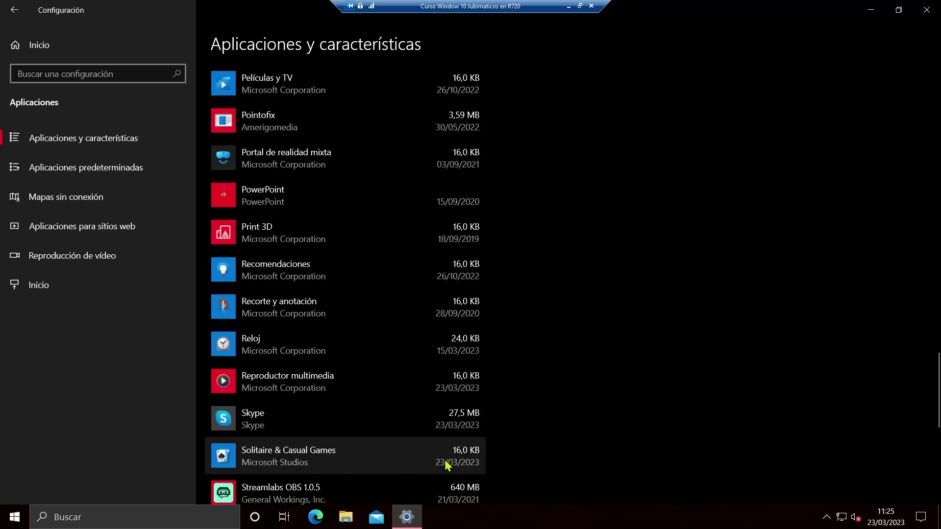
{"action": "scroll", "coordinate": [444, 431], "scroll_direction": "up", "scroll_amount": 15}
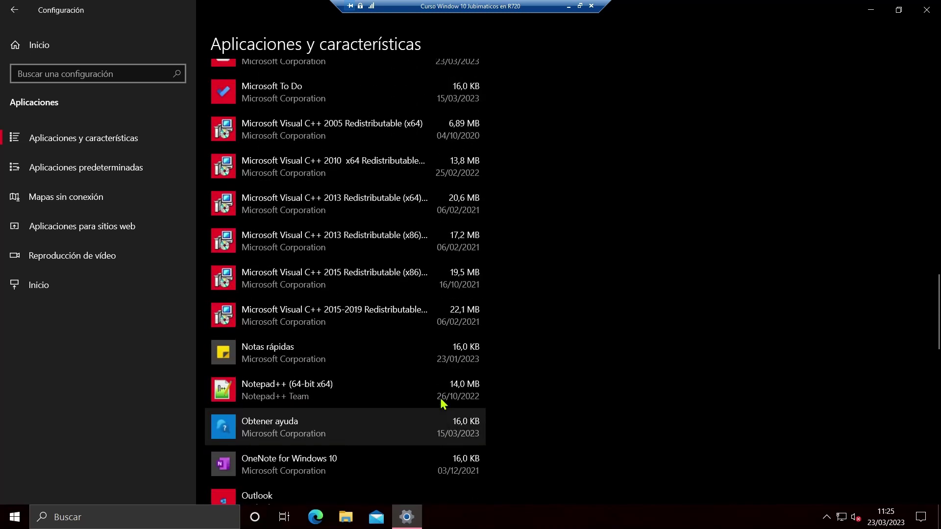
{"action": "scroll", "coordinate": [443, 404], "scroll_direction": "up", "scroll_amount": 3}
{"action": "scroll", "coordinate": [445, 399], "scroll_direction": "up", "scroll_amount": 7}
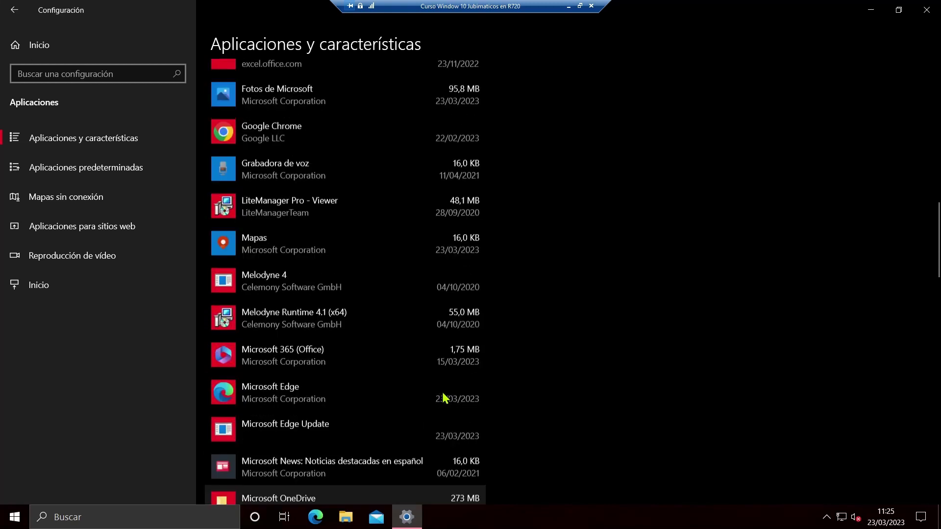
{"action": "scroll", "coordinate": [443, 401], "scroll_direction": "up", "scroll_amount": 6}
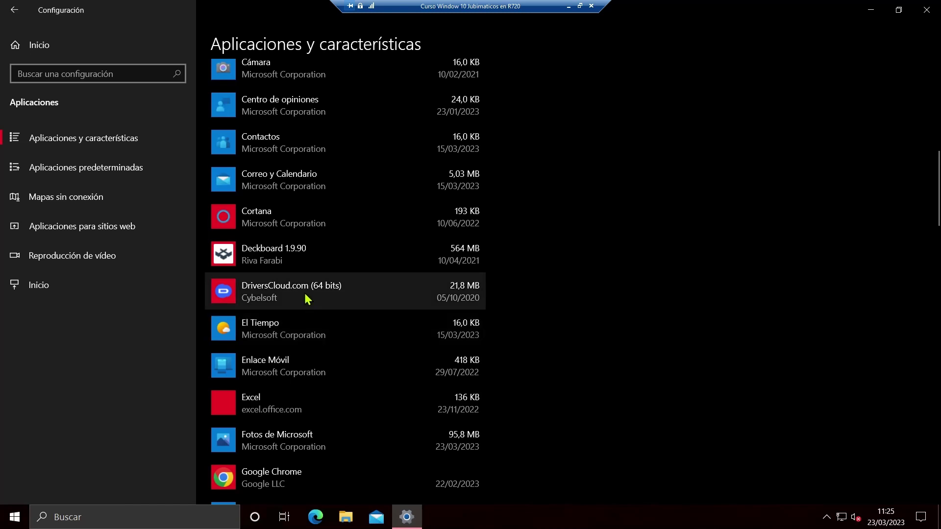
{"action": "left_click", "coordinate": [305, 298]}
{"action": "left_click", "coordinate": [438, 342]}
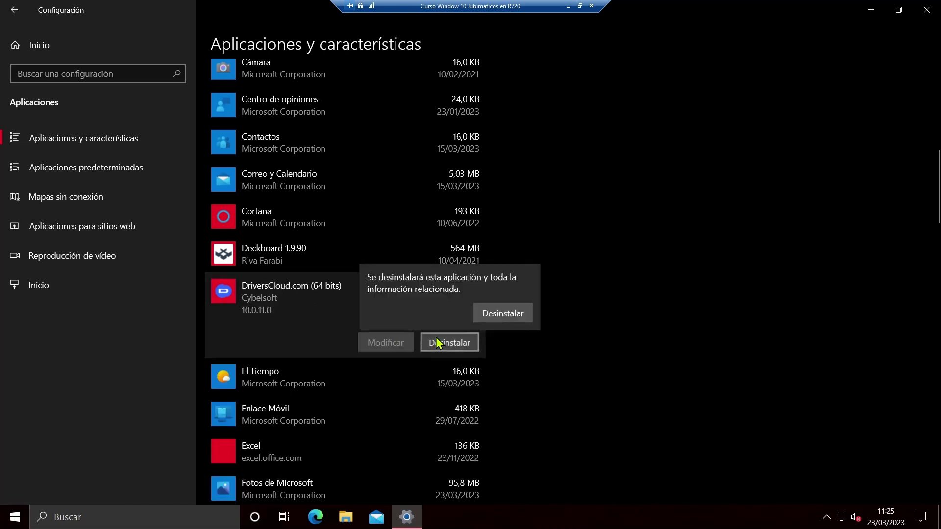
{"action": "left_click", "coordinate": [499, 315]}
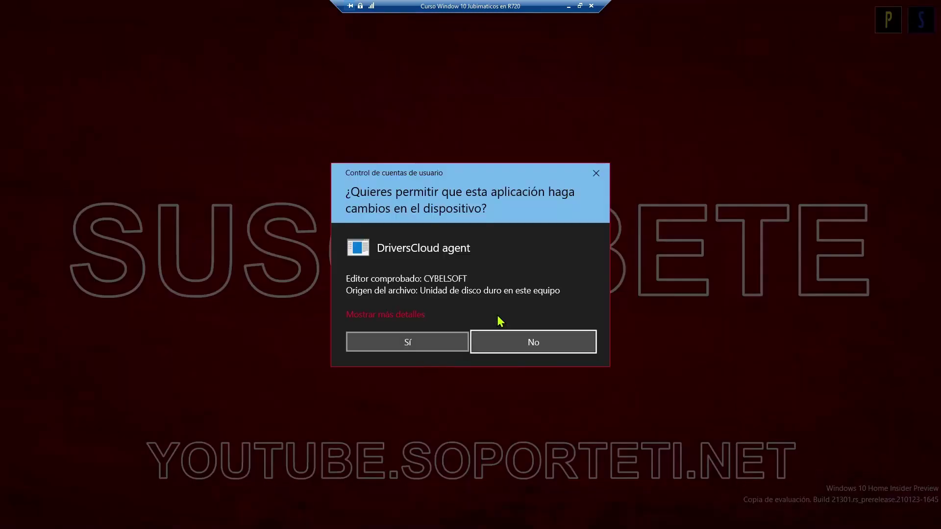
{"action": "left_click", "coordinate": [433, 340]}
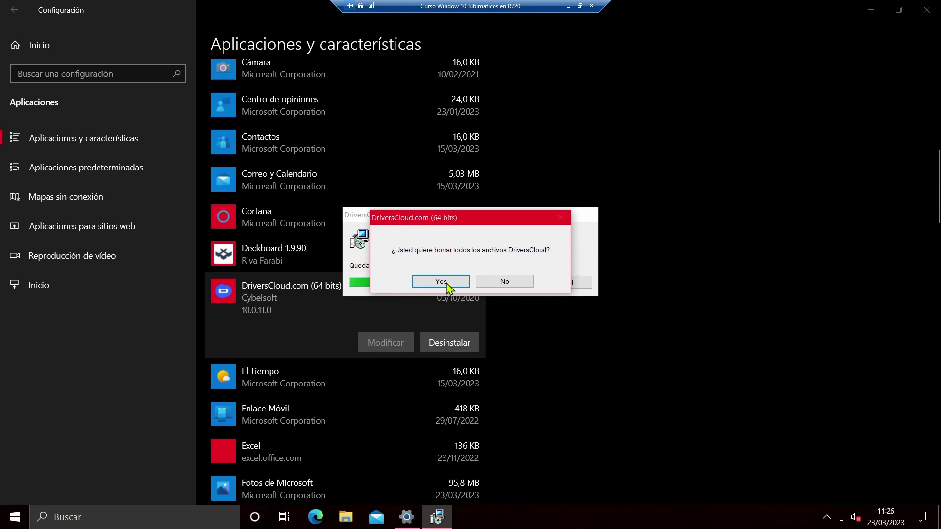
{"action": "left_click", "coordinate": [440, 282]}
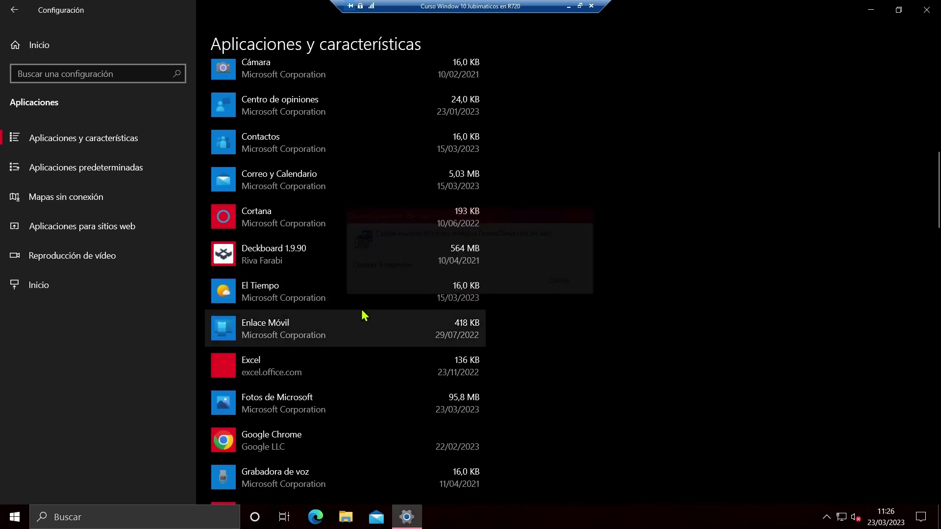
Step: Uninstall TeamViewer from the installed applications, leaving the option to erase its settings unselected, and close the uninstaller
{"action": "scroll", "coordinate": [353, 308], "scroll_direction": "down", "scroll_amount": 5}
{"action": "scroll", "coordinate": [355, 310], "scroll_direction": "down", "scroll_amount": 15}
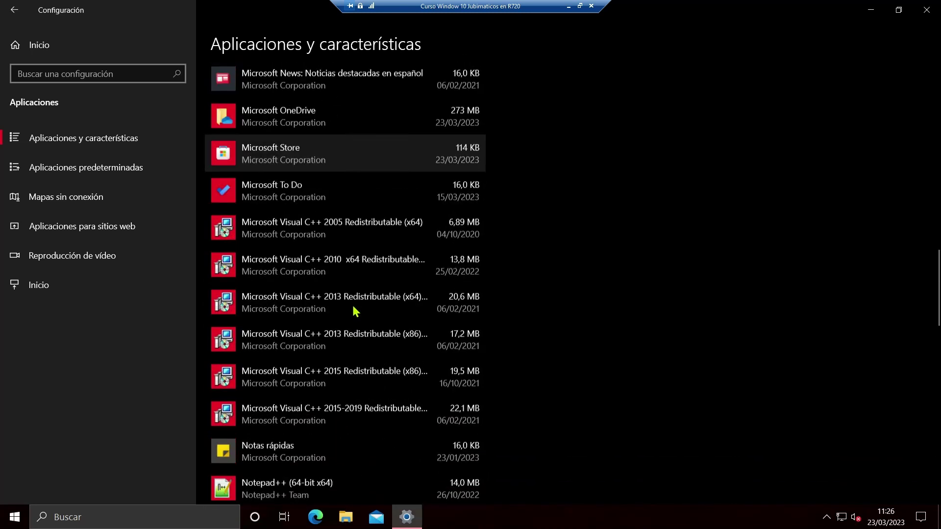
{"action": "scroll", "coordinate": [355, 311], "scroll_direction": "down", "scroll_amount": 15}
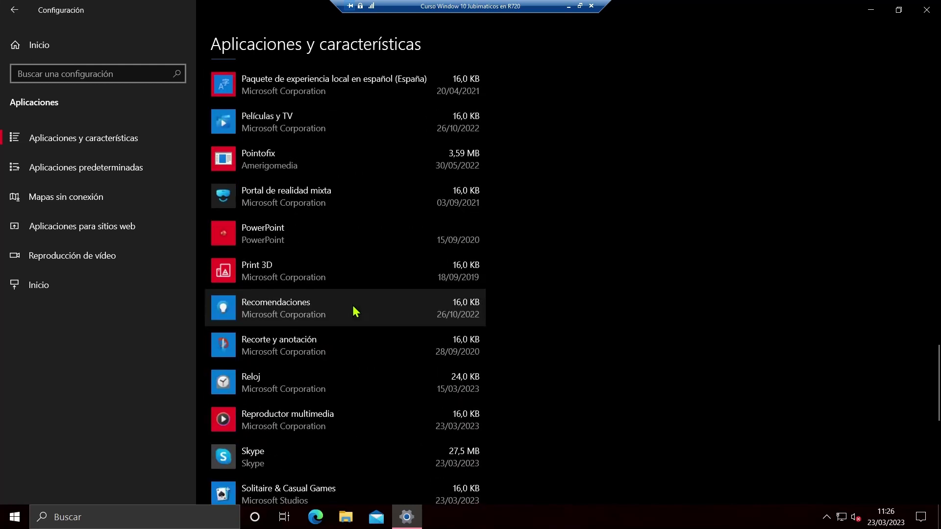
{"action": "scroll", "coordinate": [354, 311], "scroll_direction": "down", "scroll_amount": 2}
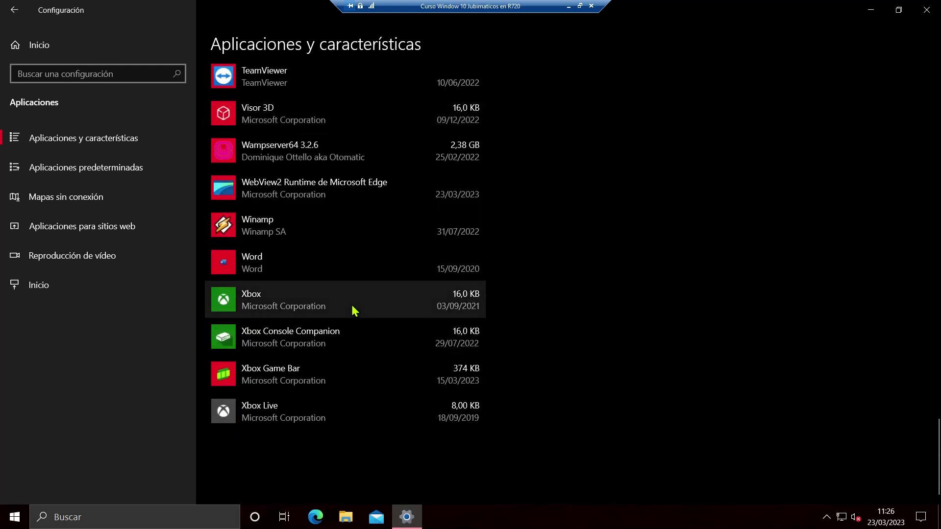
{"action": "scroll", "coordinate": [354, 309], "scroll_direction": "up", "scroll_amount": 3}
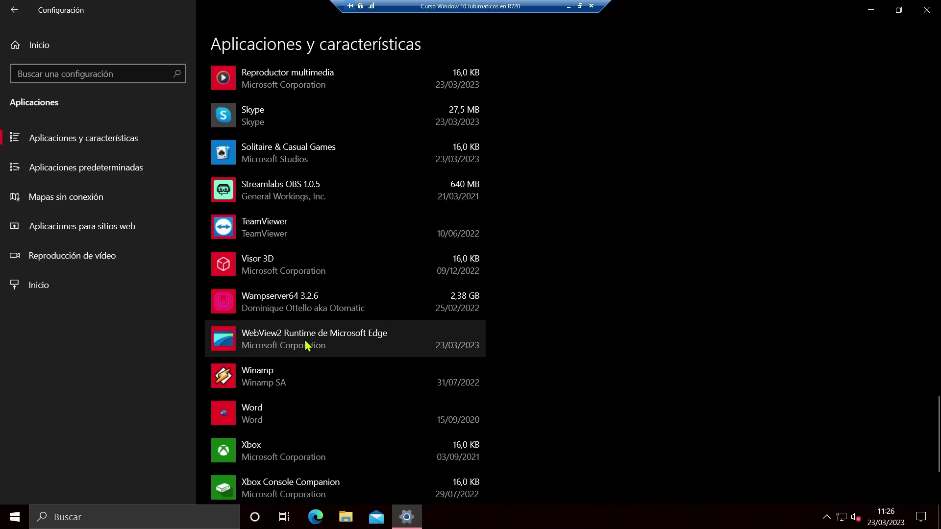
{"action": "scroll", "coordinate": [350, 345], "scroll_direction": "up", "scroll_amount": 2}
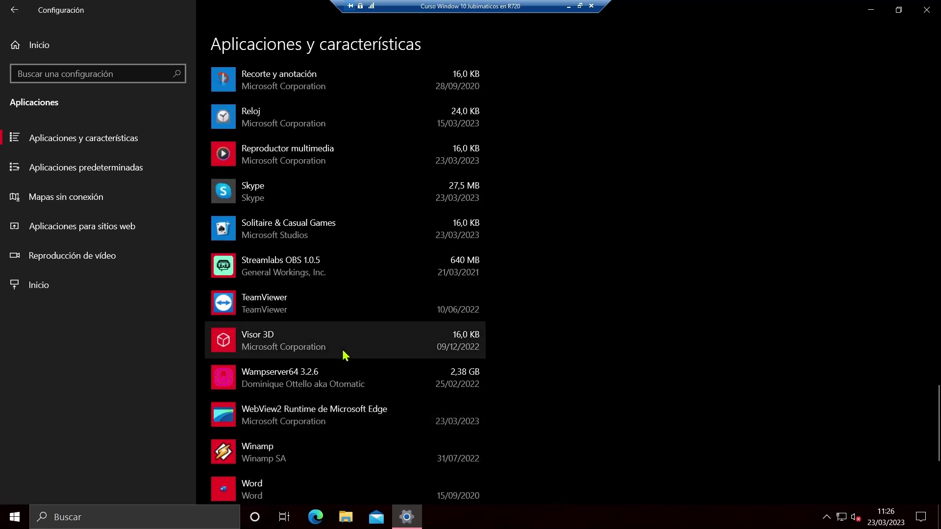
{"action": "left_click", "coordinate": [324, 308]}
{"action": "left_click", "coordinate": [450, 357]}
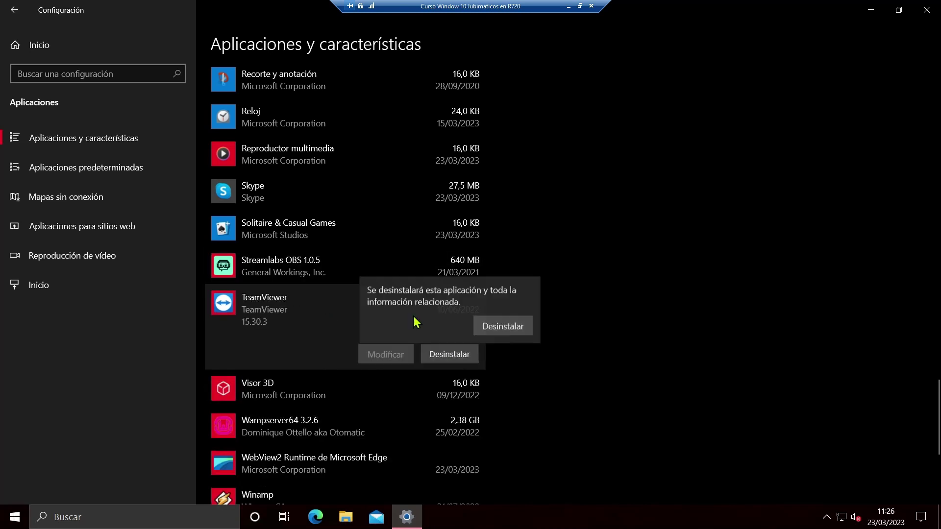
{"action": "left_click", "coordinate": [521, 326]}
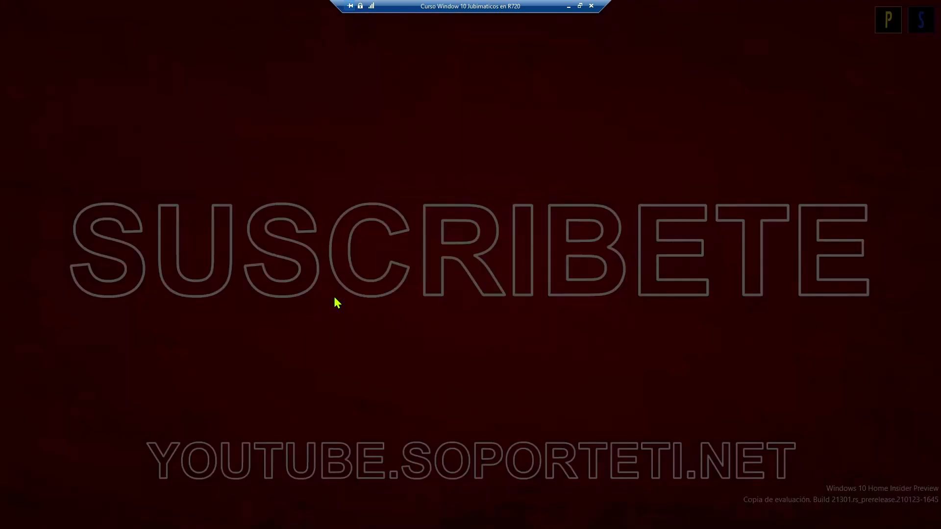
{"action": "left_click", "coordinate": [401, 340]}
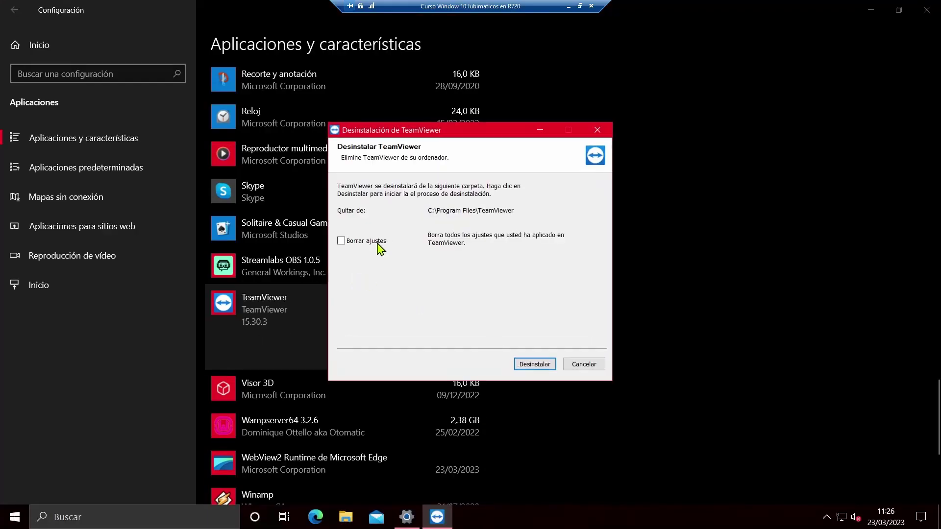
{"action": "left_click", "coordinate": [527, 365]}
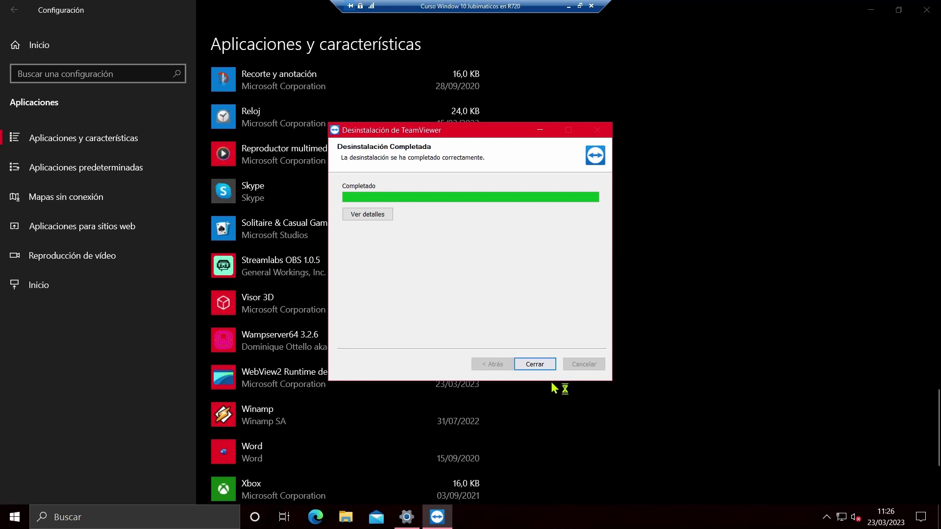
{"action": "left_click", "coordinate": [534, 364]}
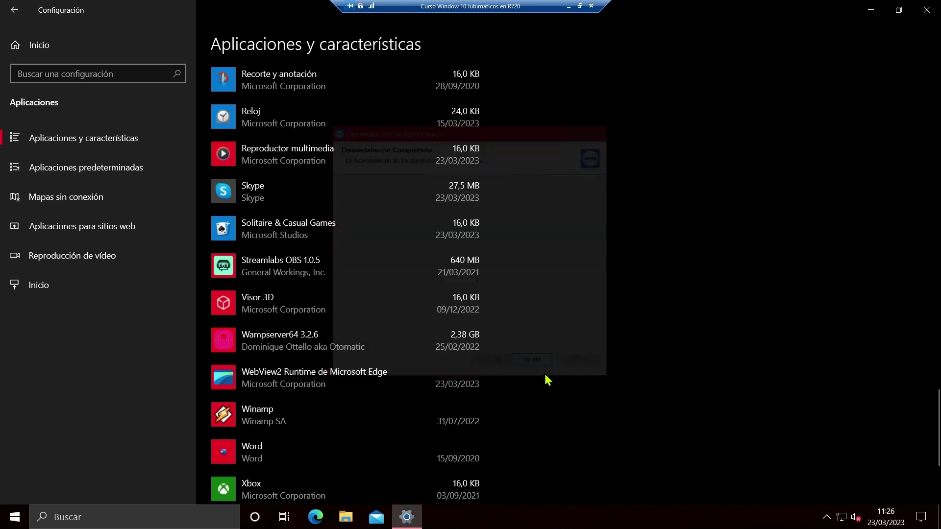
Step: Restart the Windows computer
{"action": "left_click", "coordinate": [24, 515]}
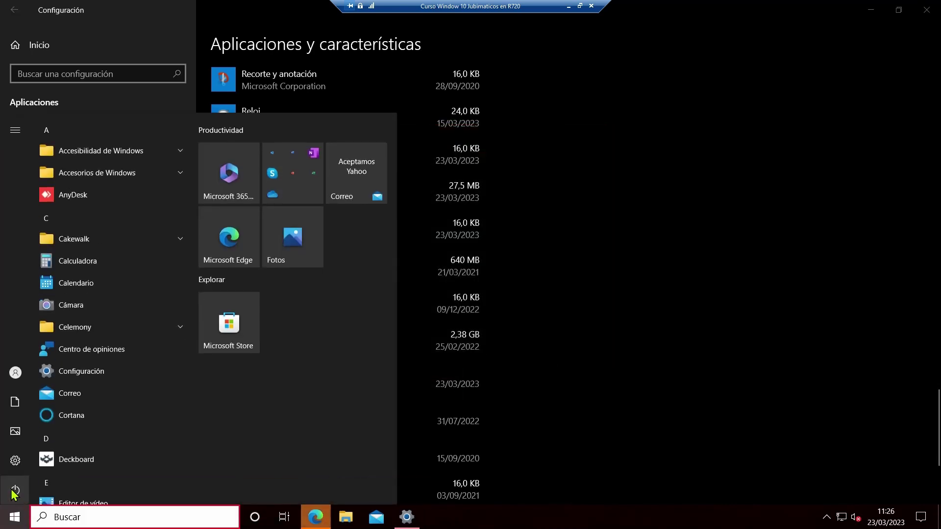
{"action": "left_click", "coordinate": [16, 490]}
{"action": "left_click", "coordinate": [27, 460]}
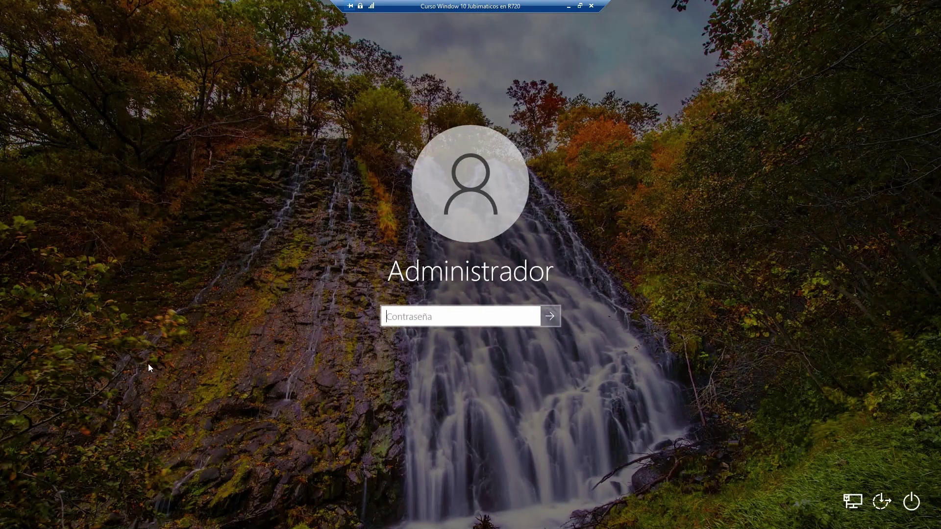
Step: Sign in to the administrator account with its password and close the Windows version expiry notice
{"action": "left_click", "coordinate": [393, 308]}
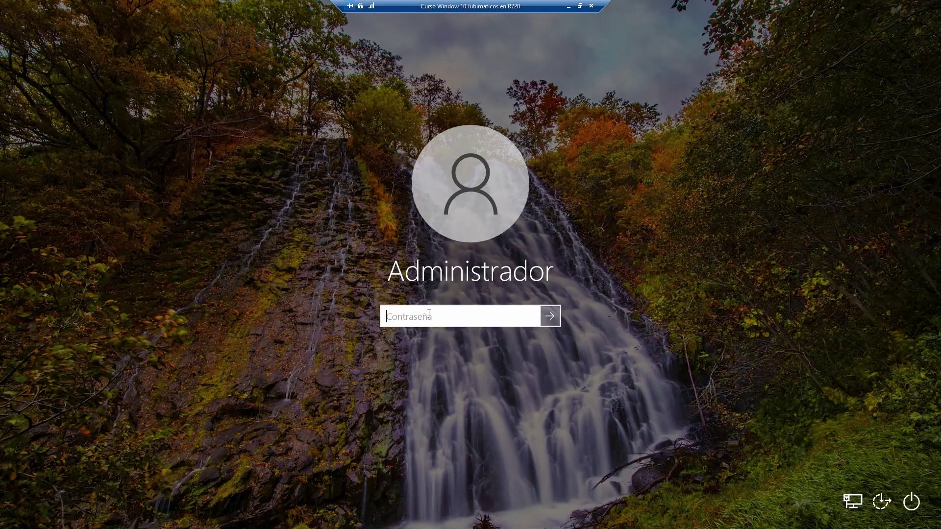
{"action": "type", "text": "********"}
{"action": "key", "text": "Return"}
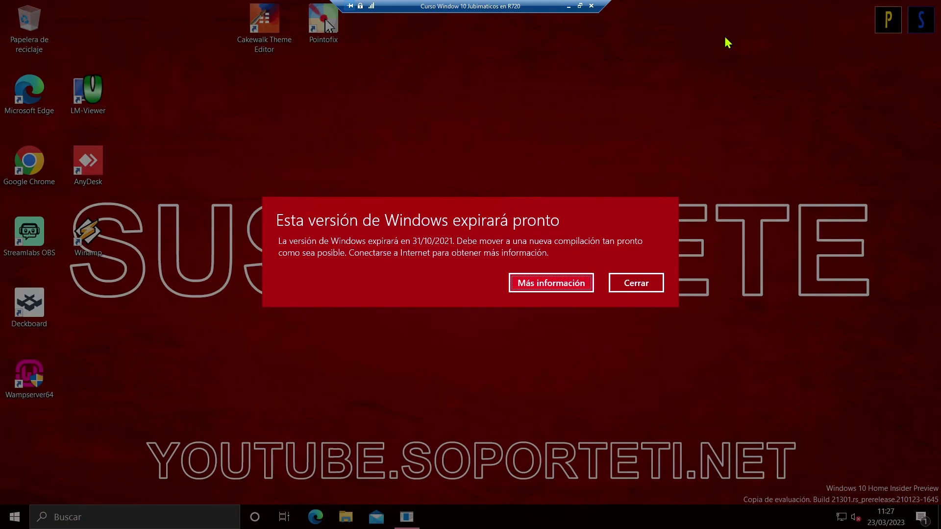
{"action": "left_click", "coordinate": [637, 284]}
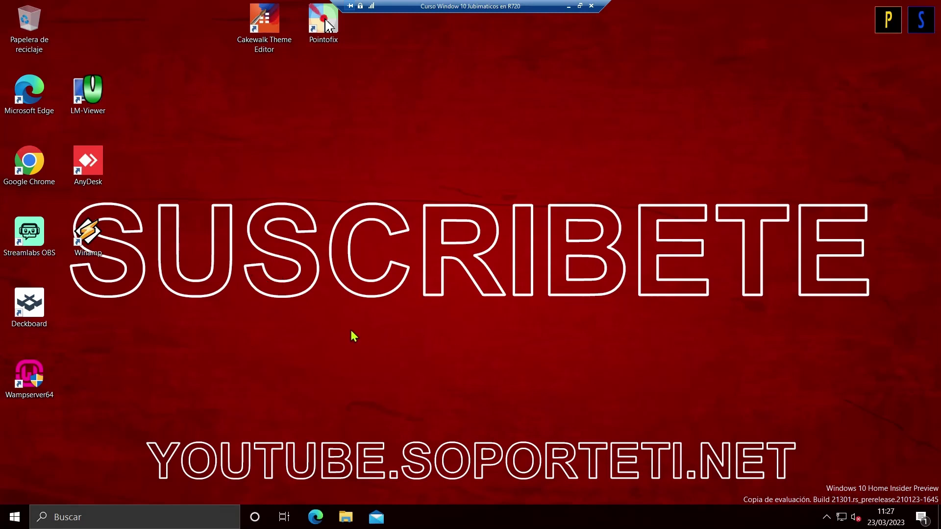
Step: Try to open Disk Management from the restarted session and close the resulting dialog
{"action": "key", "text": "super+x"}
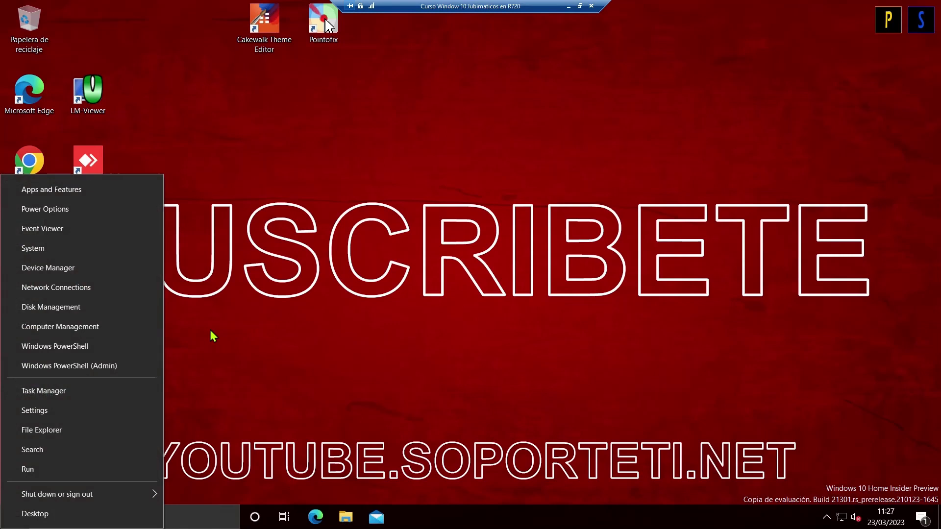
{"action": "left_click", "coordinate": [64, 303]}
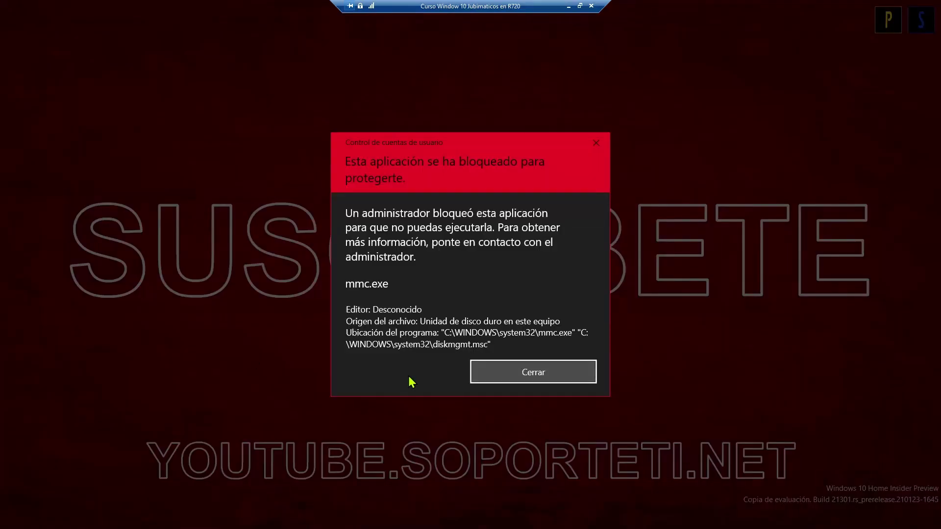
{"action": "left_click", "coordinate": [509, 378]}
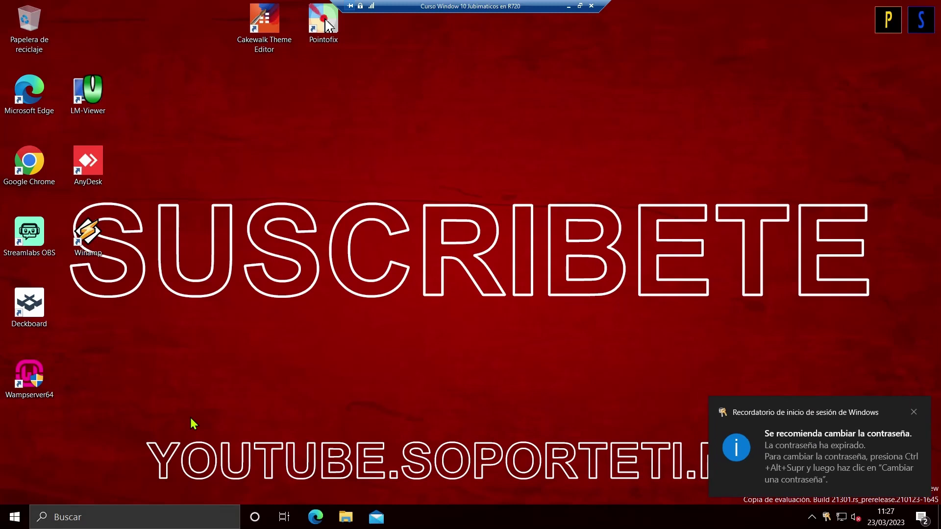
Step: Enter the Disk Management command, beginning with "diskm", in the Run dialog
{"action": "key", "text": "super+r"}
{"action": "type", "text": "diskm"}
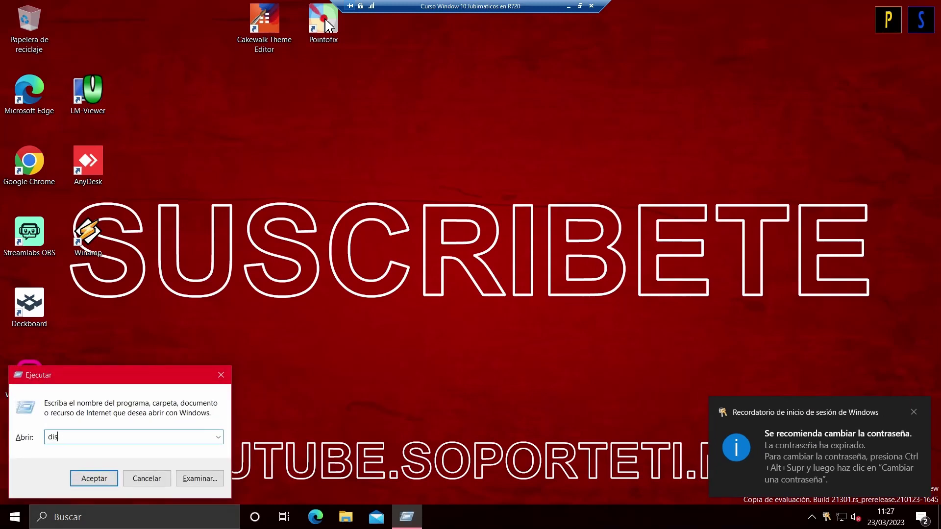